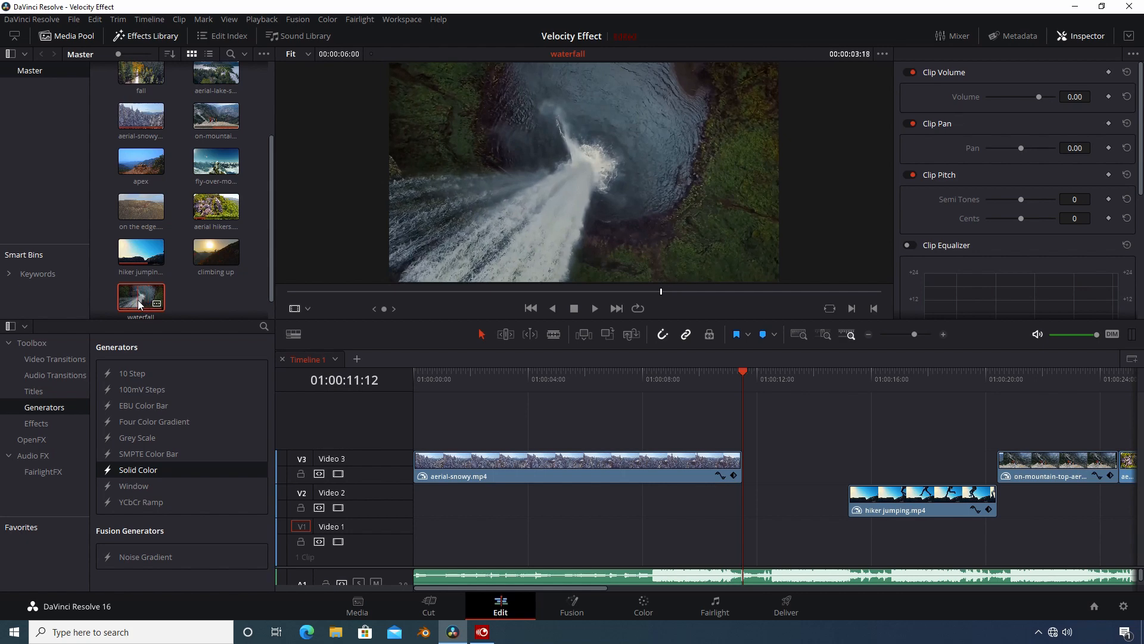
Place the waterfall clip on Video 1 starting at 01:00:11:12, where aerial-snowy.mp4 ends, and play it back
left_click_drag(137, 298, 723, 534)
mouse_move(742, 373)
left_mouse_down()
mouse_move(720, 381)
mouse_move(777, 391)
mouse_move(745, 391)
left_mouse_up()
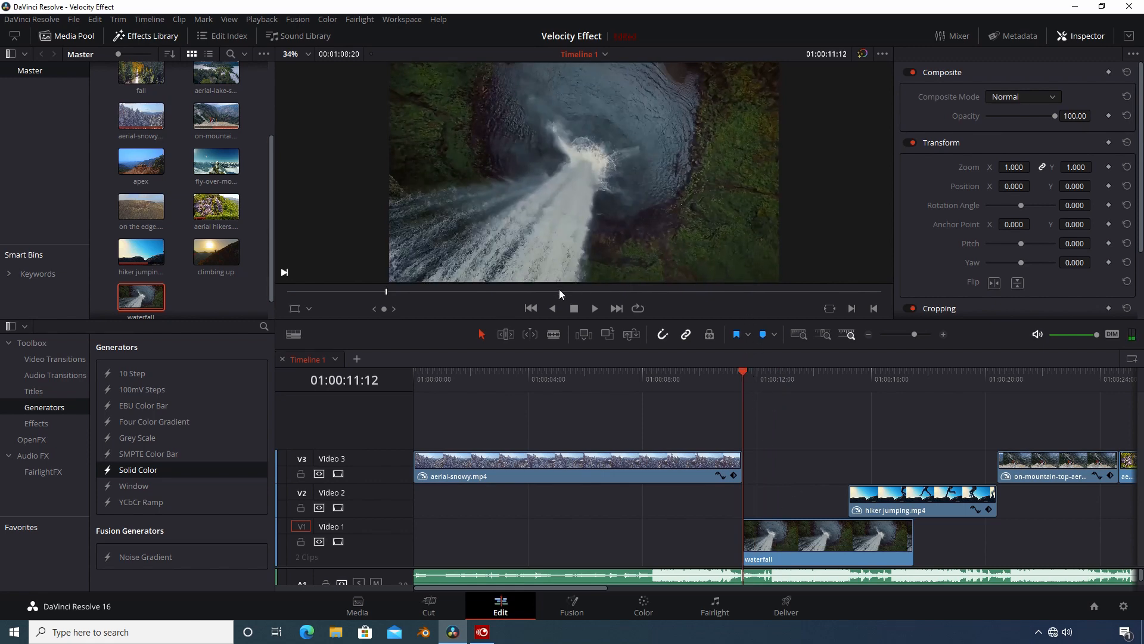
left_click(594, 308)
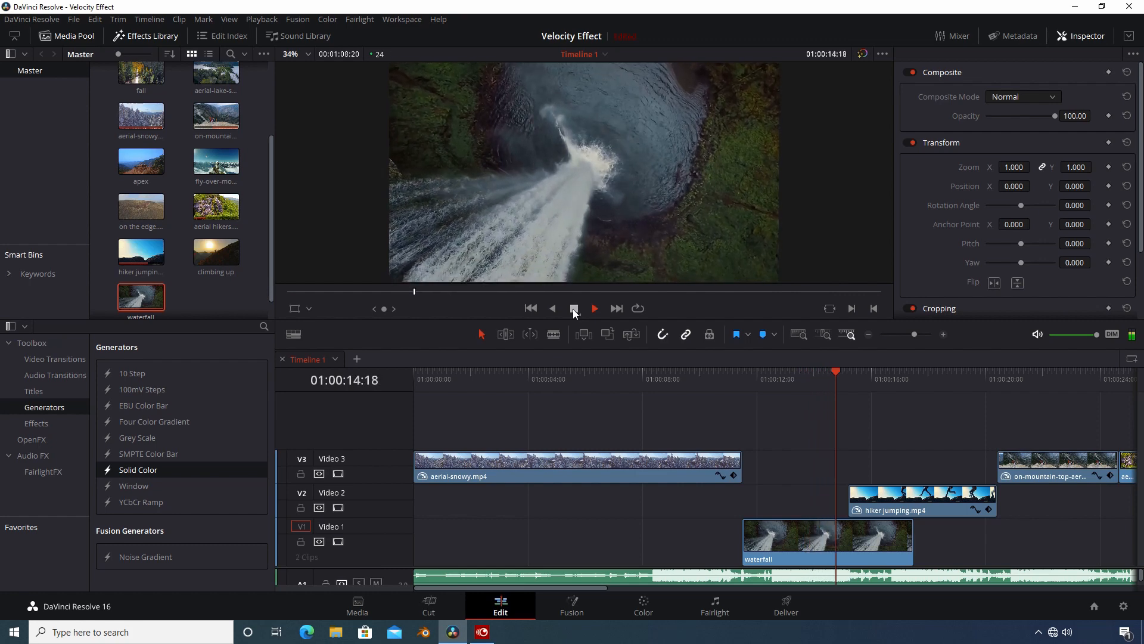
left_click(573, 308)
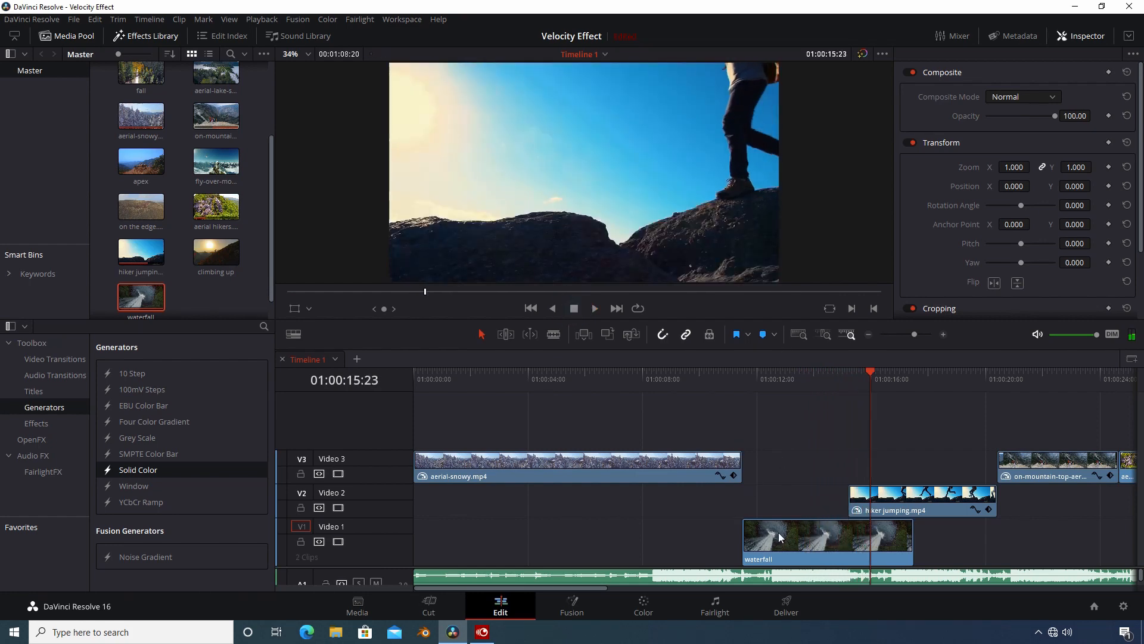
Show the waterfall clip's retime controls and add a speed point at 01:00:13:12
left_click(786, 544)
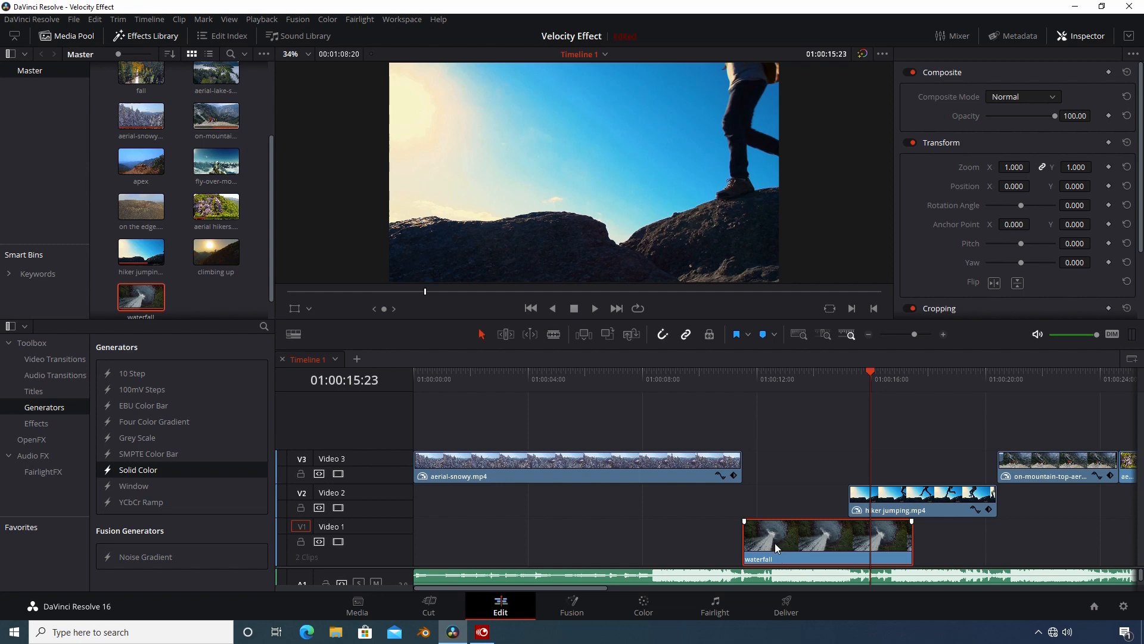
key("ctrl+r")
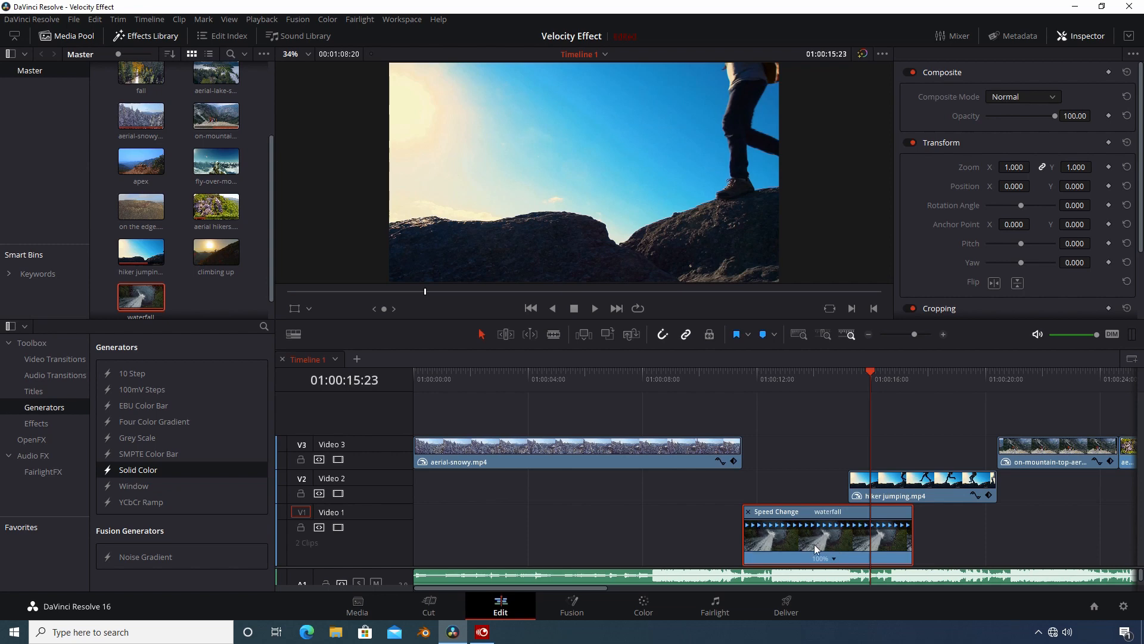
left_click_drag(868, 376, 808, 395)
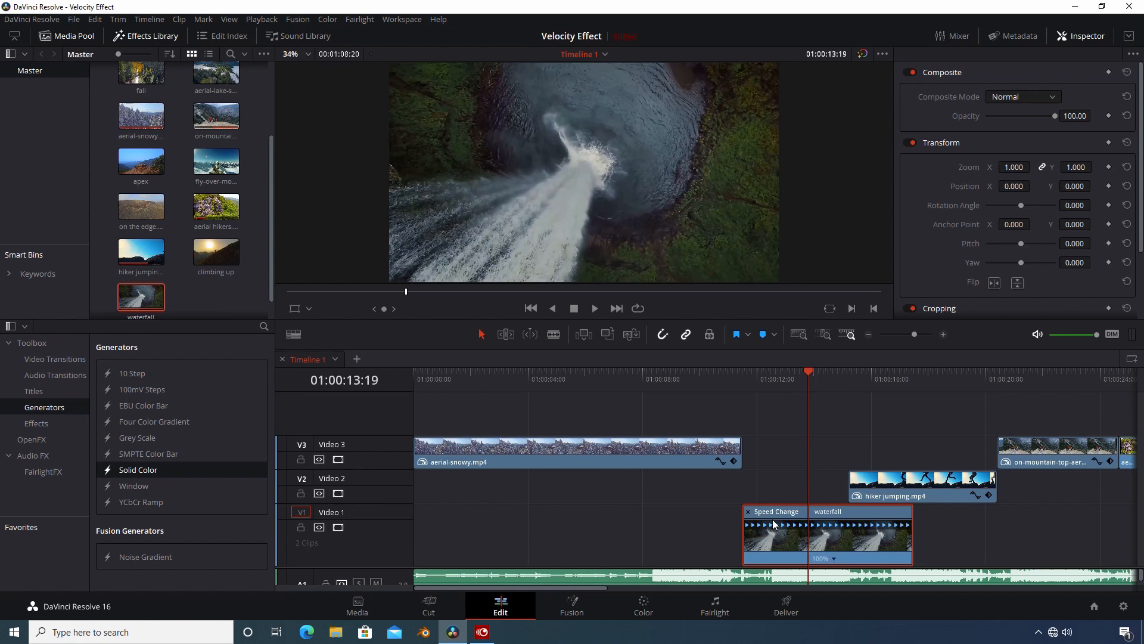
left_click(801, 377)
left_click_drag(801, 377, 799, 404)
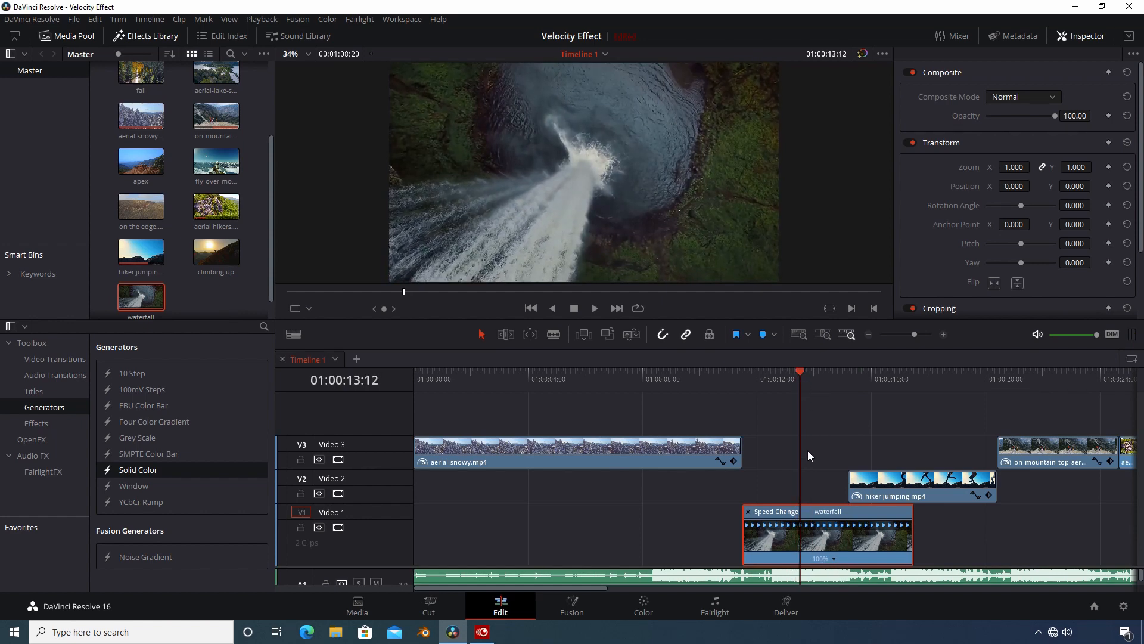
left_click(835, 558)
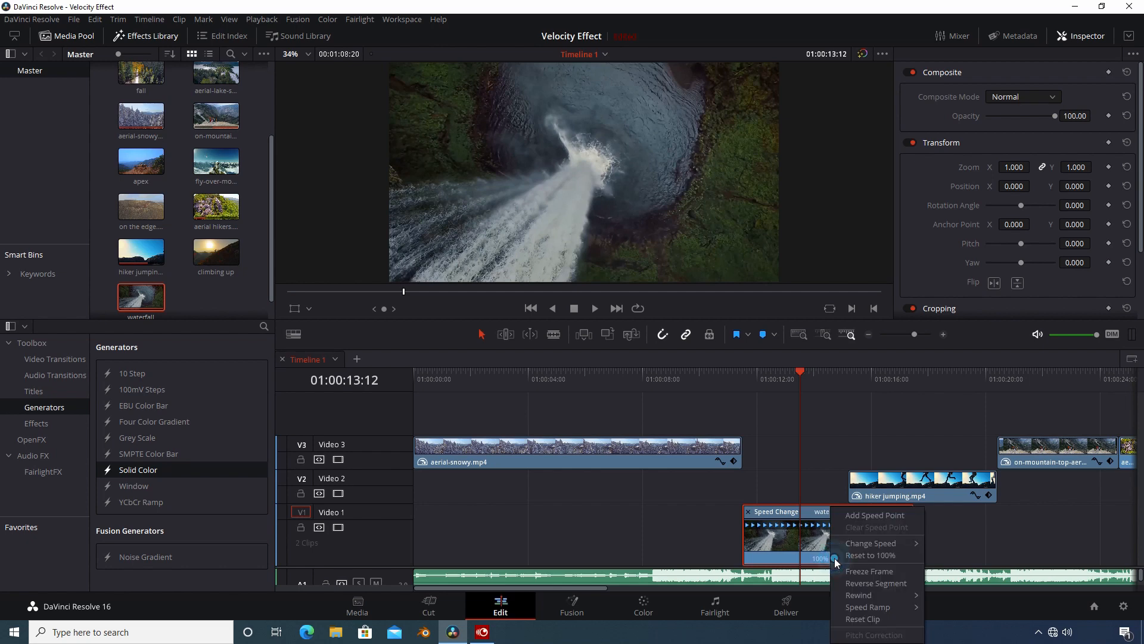
left_click(867, 511)
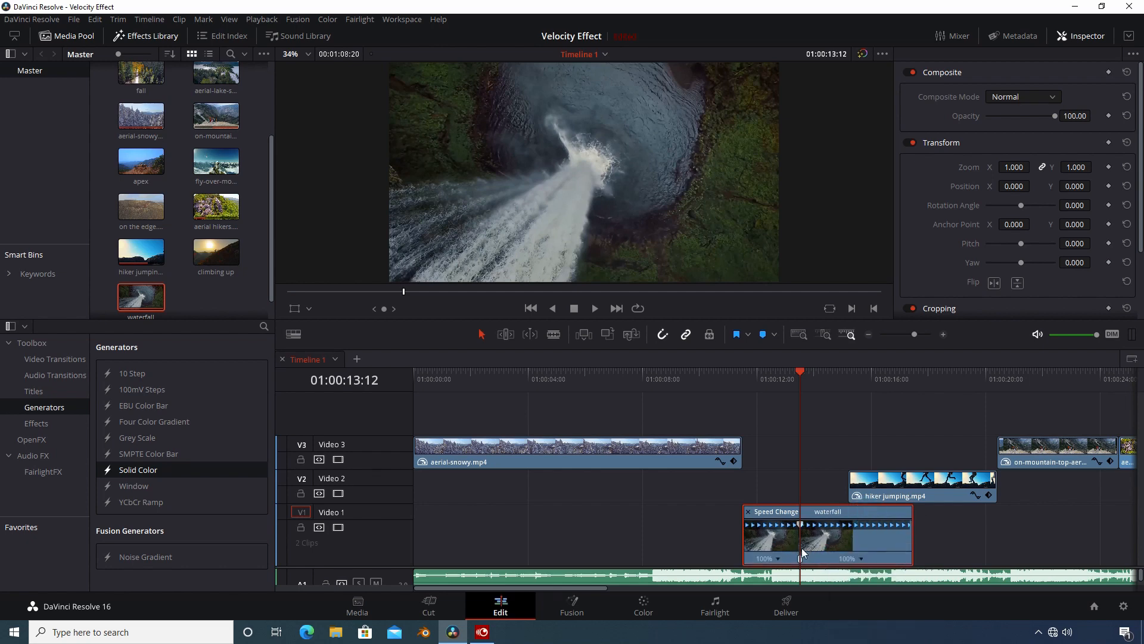
Add a second speed point to the waterfall clip at 01:00:15:17
left_click_drag(803, 373, 863, 380)
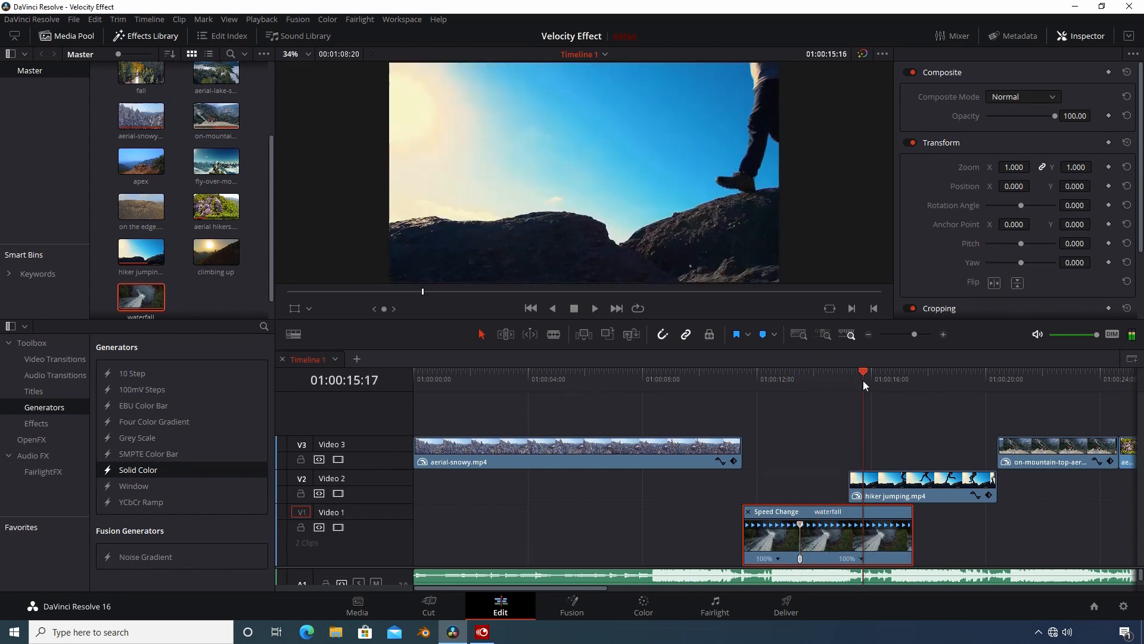
left_click(860, 558)
left_click(887, 516)
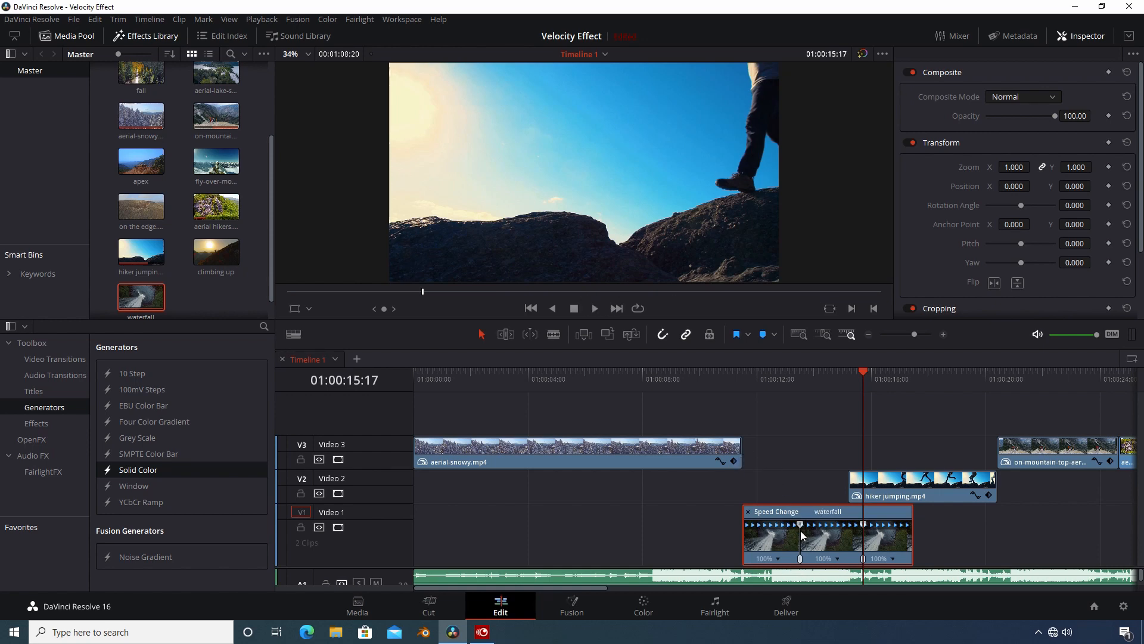
Try out the waterfall clip's speed-point and edge handles, and reset its first and last segments to 100% speed
left_click_drag(802, 528, 800, 561)
mouse_move(803, 552)
left_mouse_down()
mouse_move(796, 563)
mouse_move(806, 562)
left_mouse_up()
mouse_move(912, 511)
left_mouse_down()
mouse_move(892, 511)
mouse_move(929, 514)
mouse_move(912, 513)
left_mouse_up()
mouse_move(744, 513)
left_mouse_down()
mouse_move(765, 520)
mouse_move(752, 519)
left_mouse_up()
left_click(777, 558)
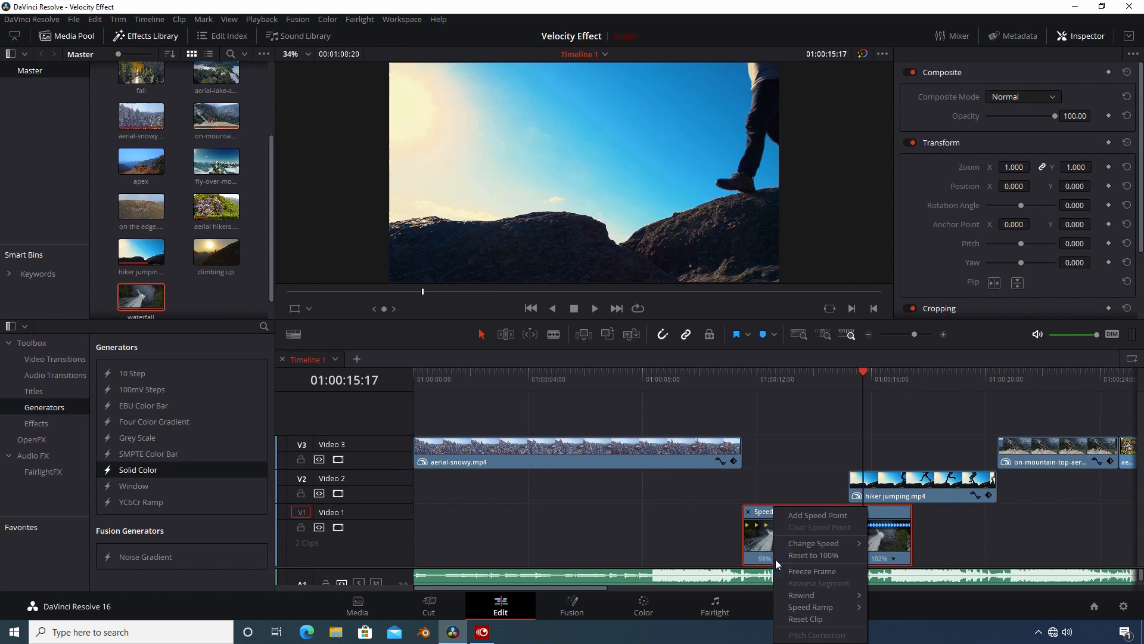
left_click(812, 554)
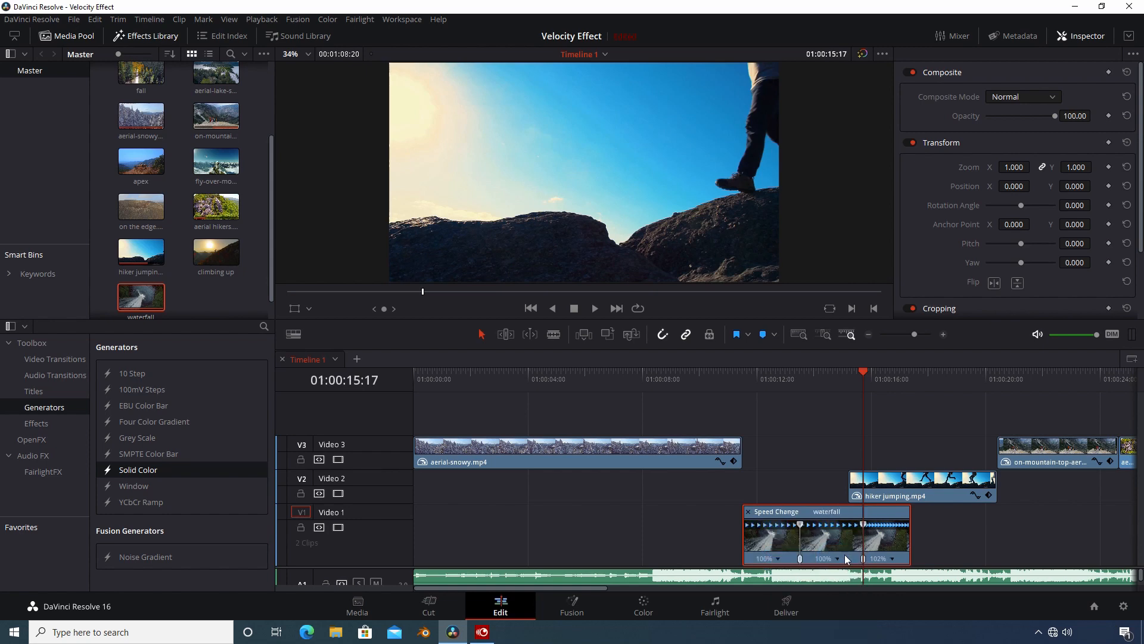
left_click(893, 558)
left_click(924, 556)
Enlarge the audio area of the timeline, try the audio view options, and leave the full waveform display on
left_click(742, 378)
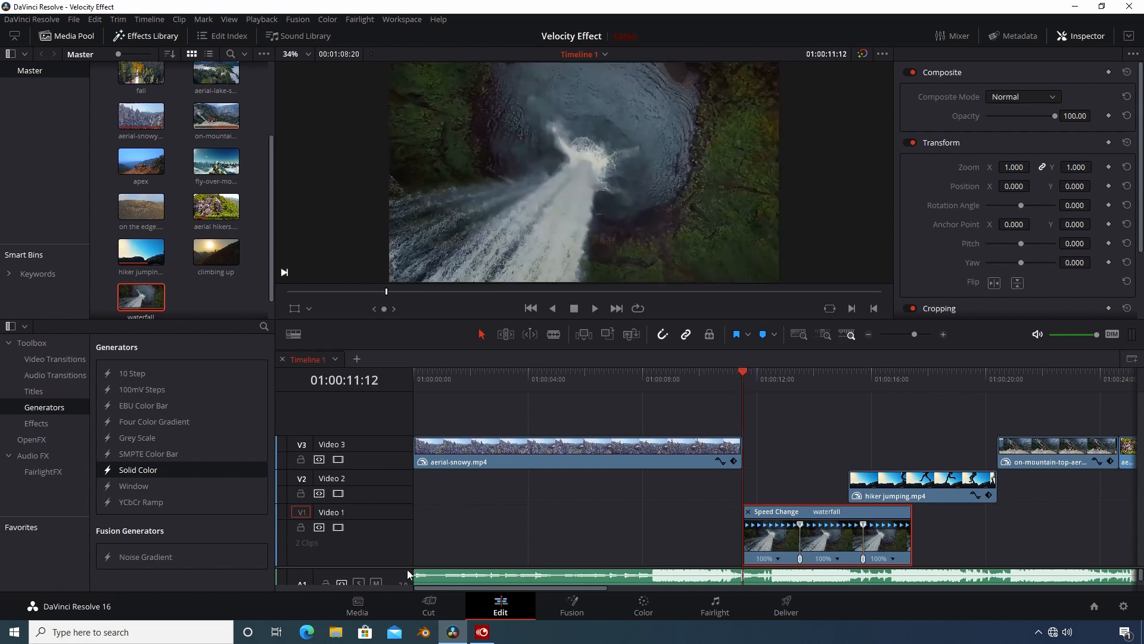
left_click_drag(394, 567, 393, 498)
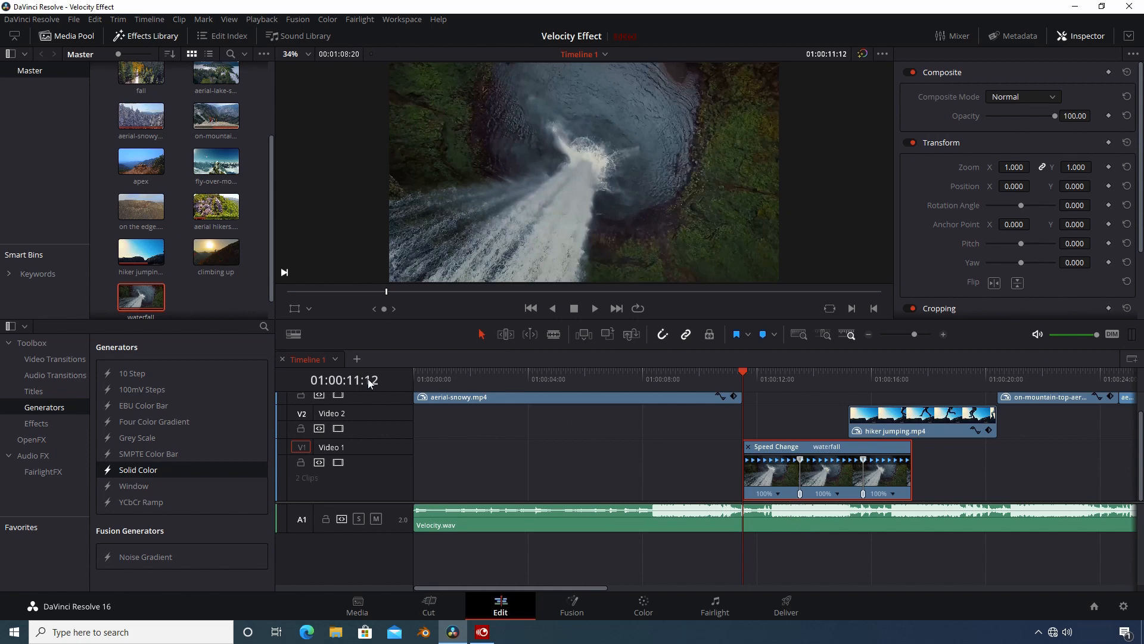
left_click(294, 335)
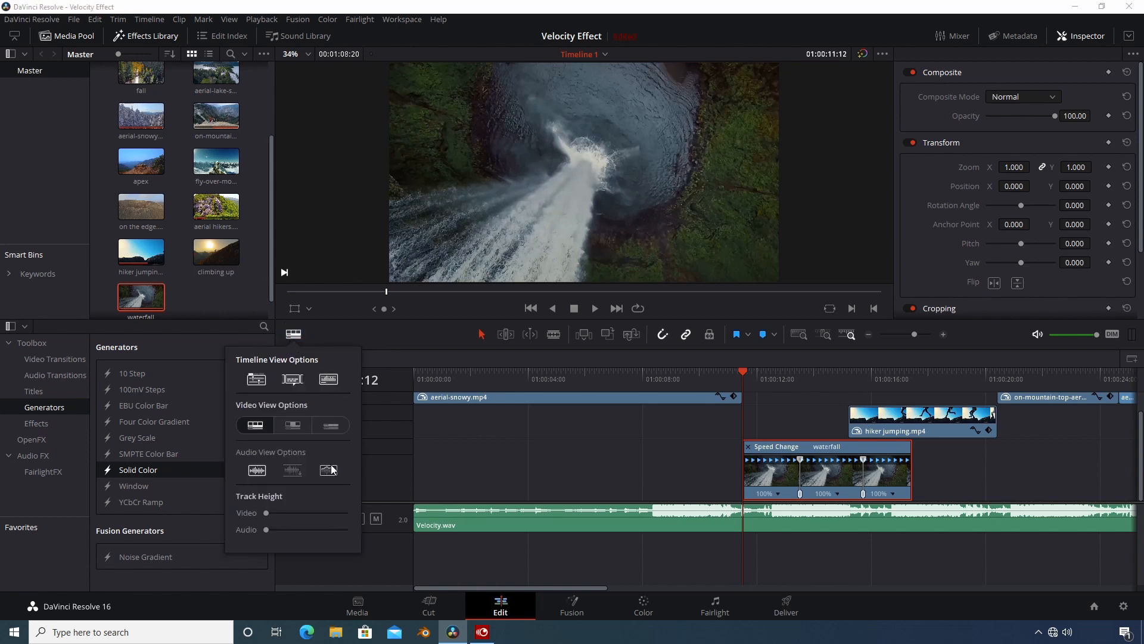
left_click(292, 471)
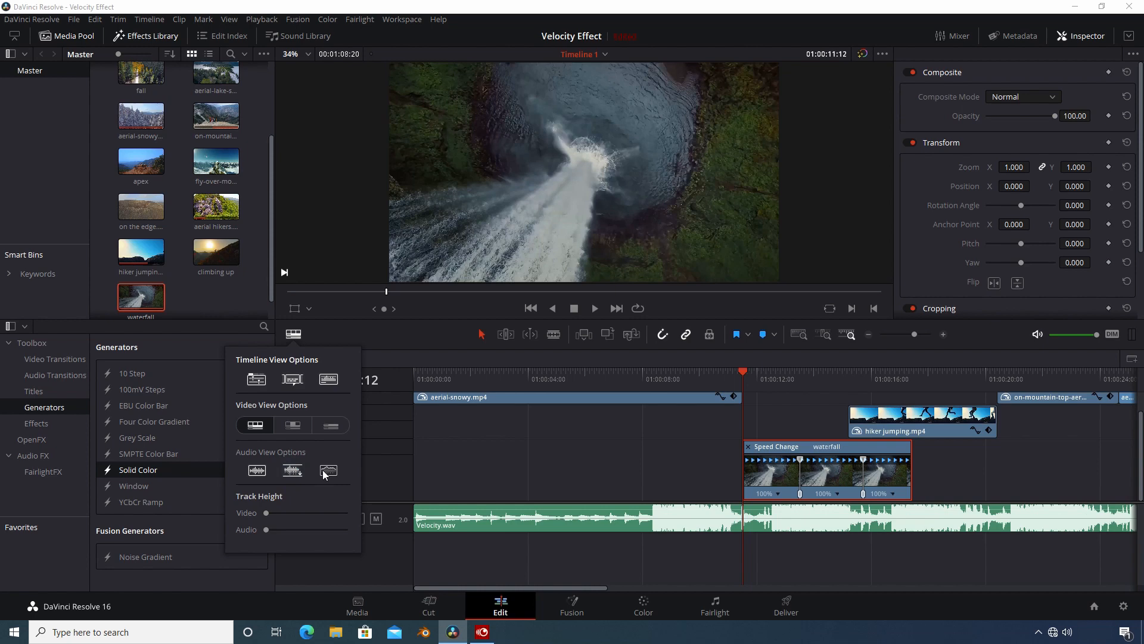
left_click(290, 469)
left_click(257, 471)
left_click(329, 470)
left_click(258, 470)
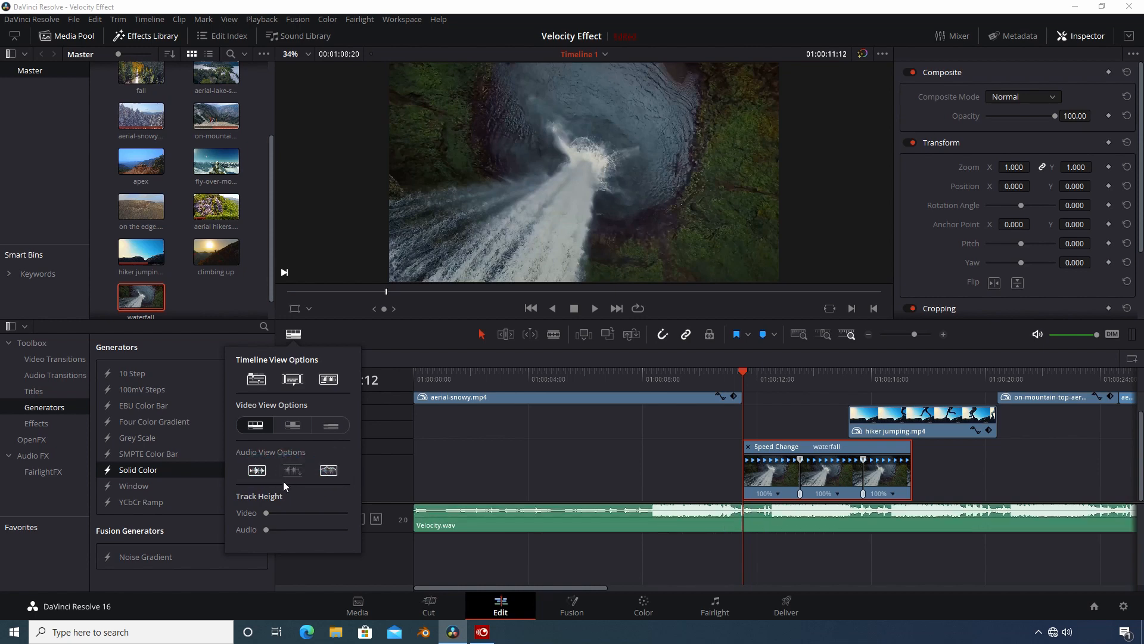
left_click(294, 471)
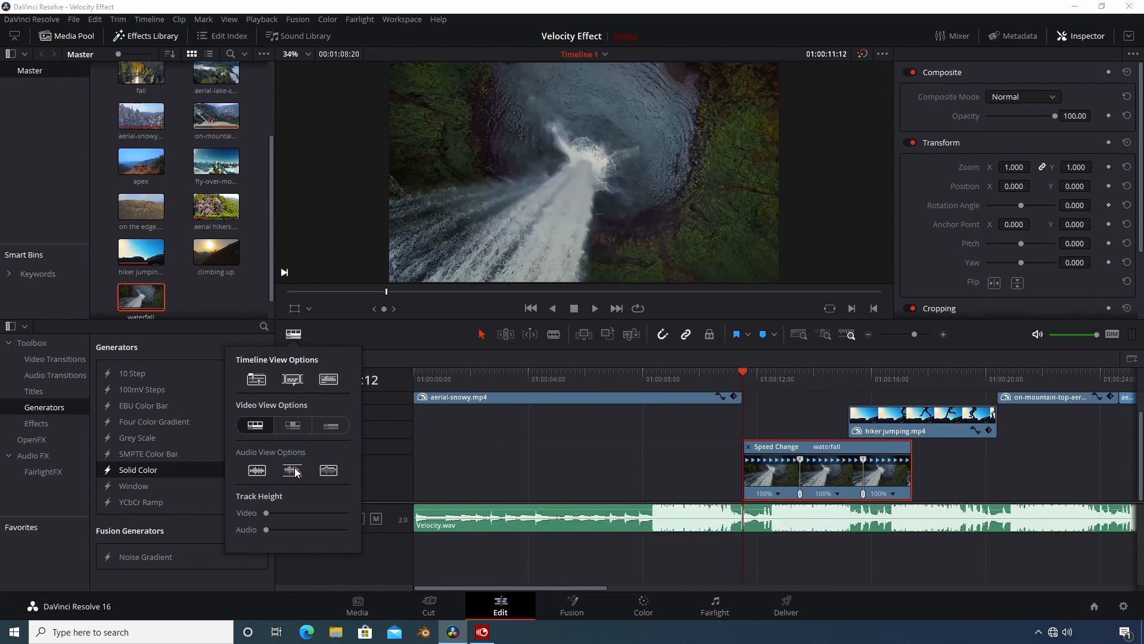
Toggle the timeline's audio waveforms off and on again
left_click(330, 380)
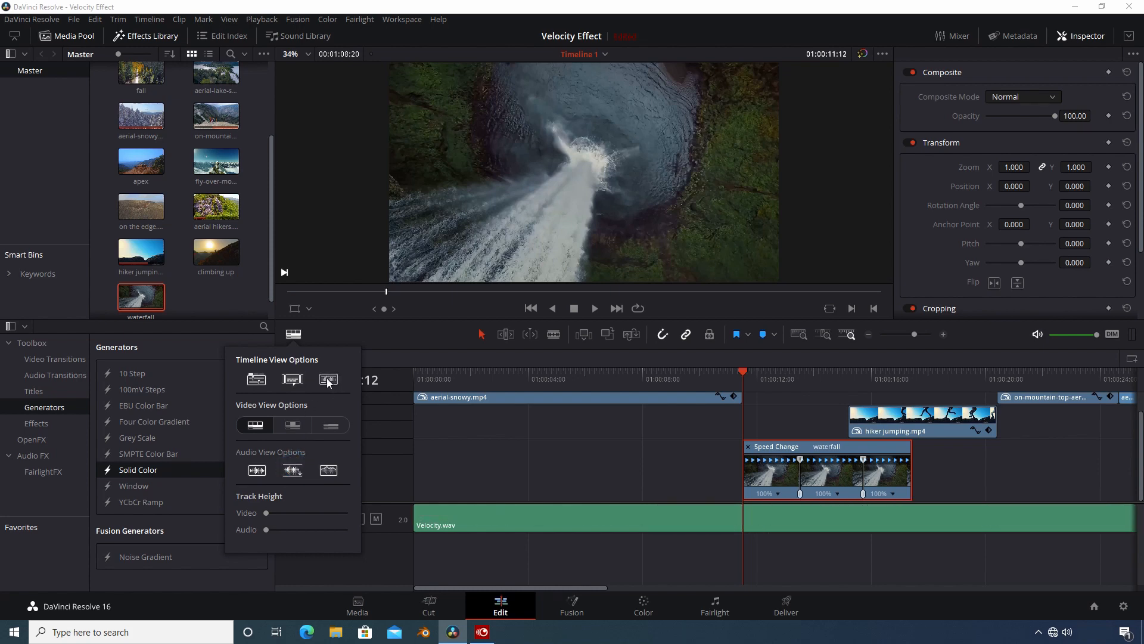
left_click(328, 381)
left_click(328, 381)
left_click(328, 381)
Shift the waterfall clip's first speed point to the beat at 01:00:12:13, speeding up the first segment, and slow the middle segment to 56%
left_click_drag(792, 371, 774, 391)
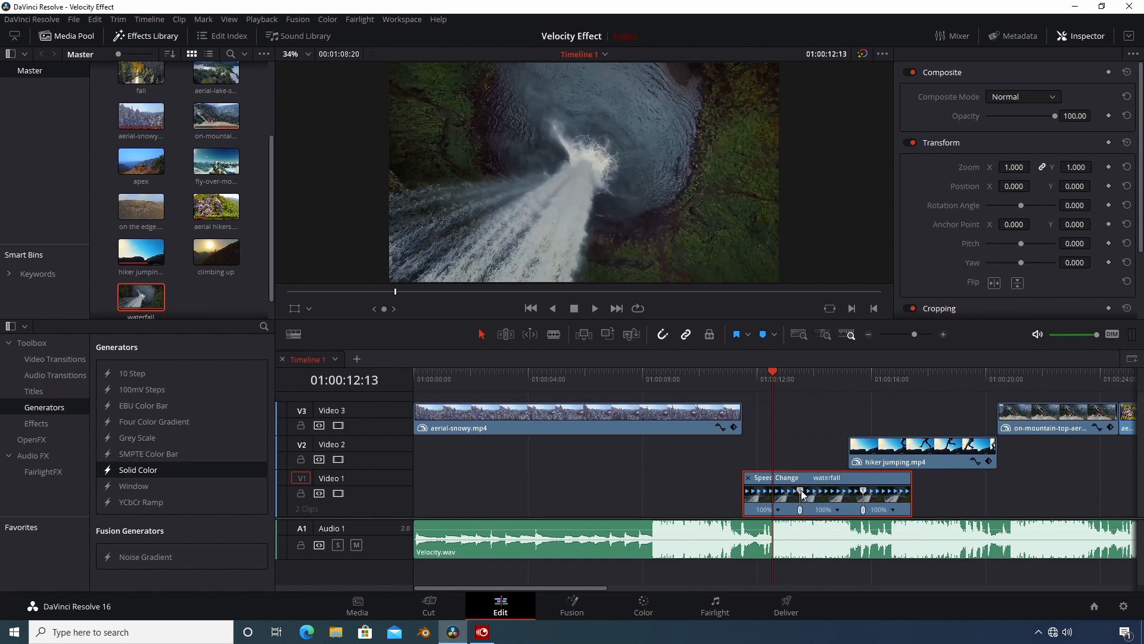
left_click_drag(801, 491, 773, 497)
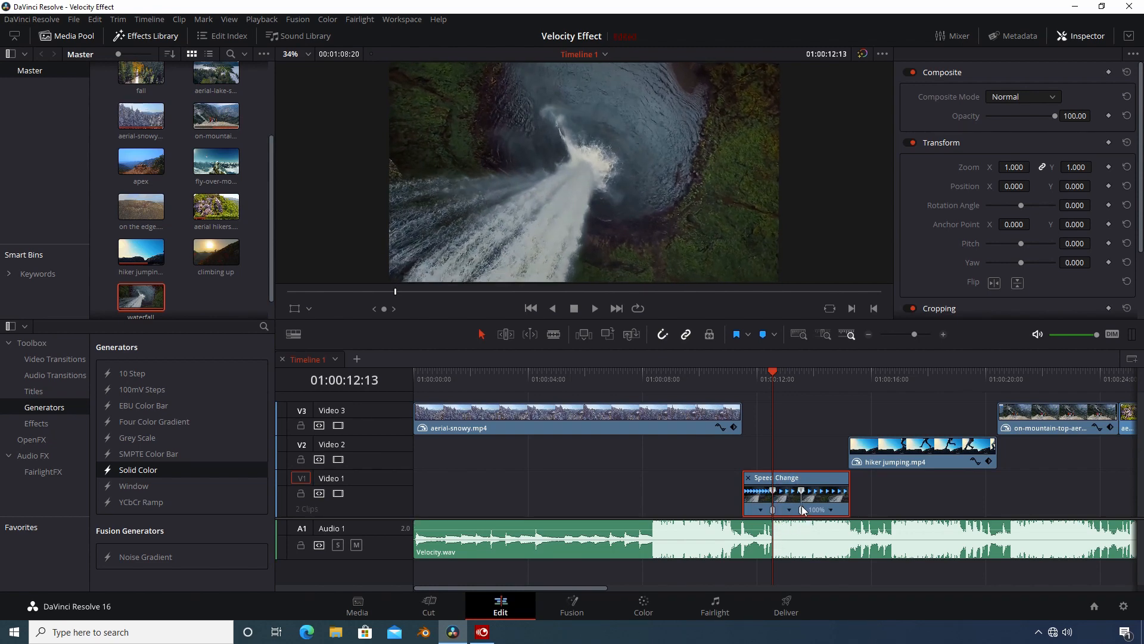
left_click_drag(802, 508, 824, 493)
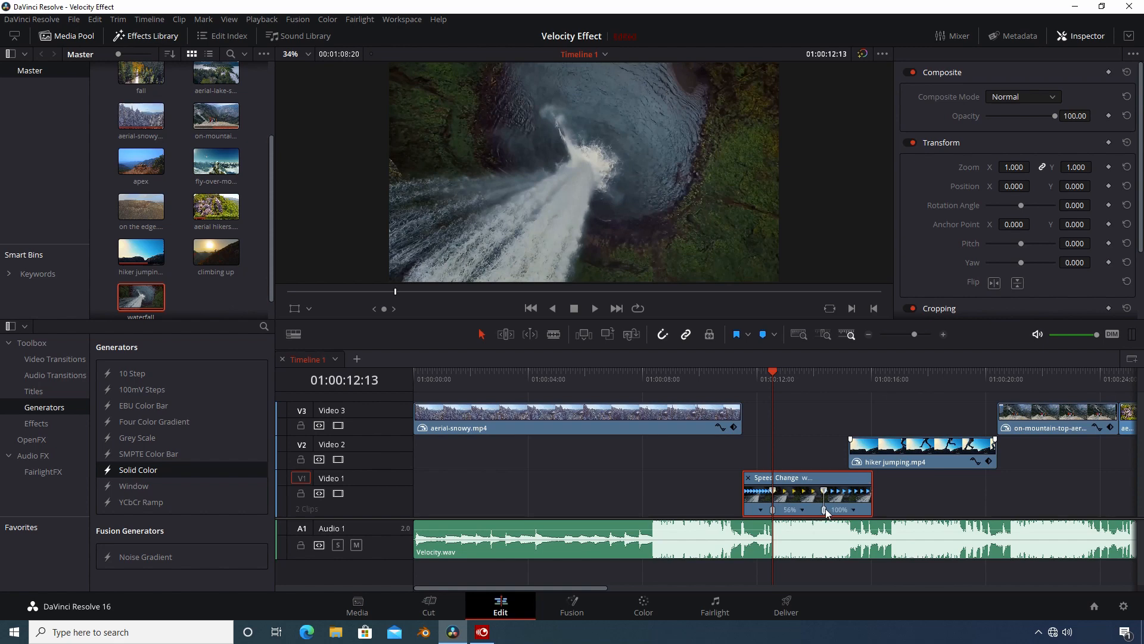
Speed up the last segment so the waterfall clip ends at hiker jumping.mp4's start, and shift the second speed point to 01:00:14:15
left_click_drag(872, 477, 827, 429)
left_click_drag(833, 384, 832, 385)
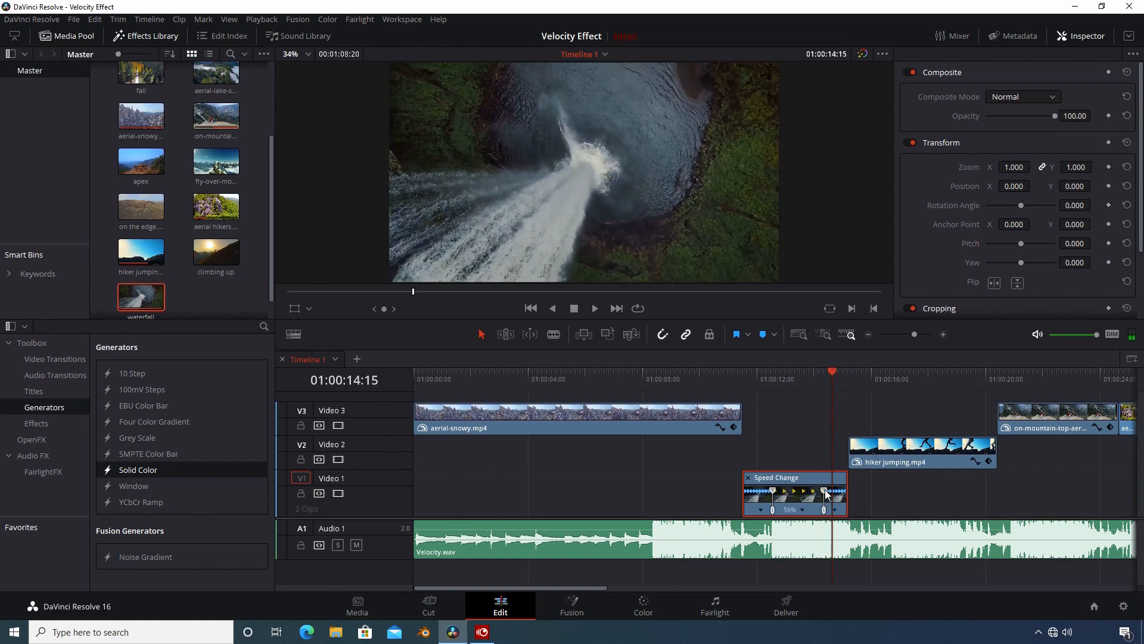
left_click_drag(826, 494, 847, 480)
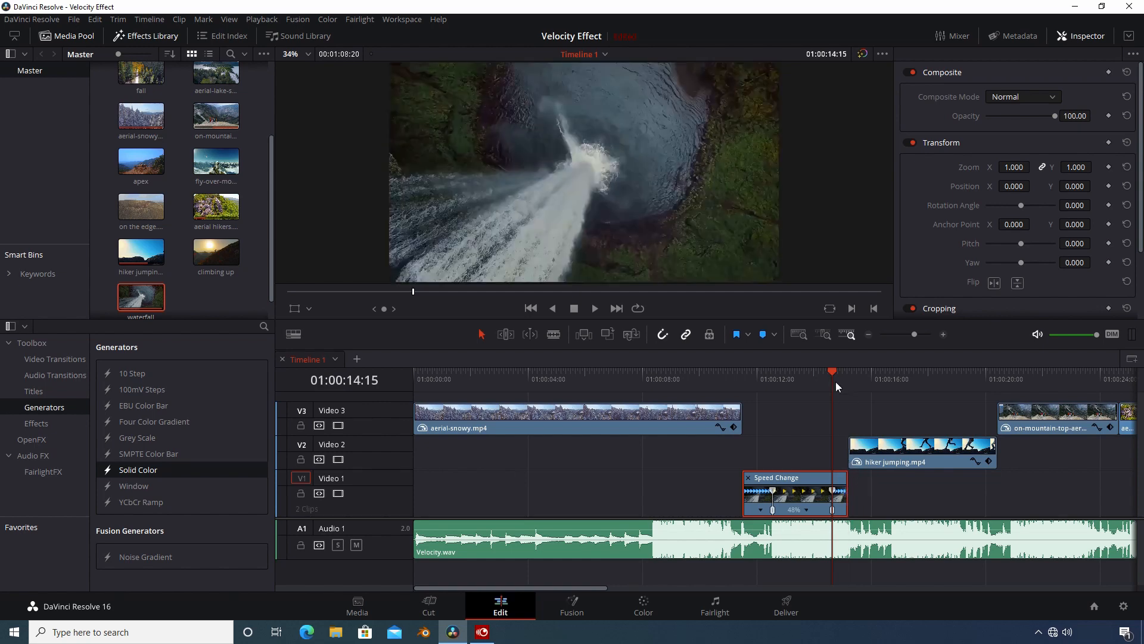
Check the retimed waterfall clip against the beats from its end at 01:00:15:05 back to its start
left_click(848, 383)
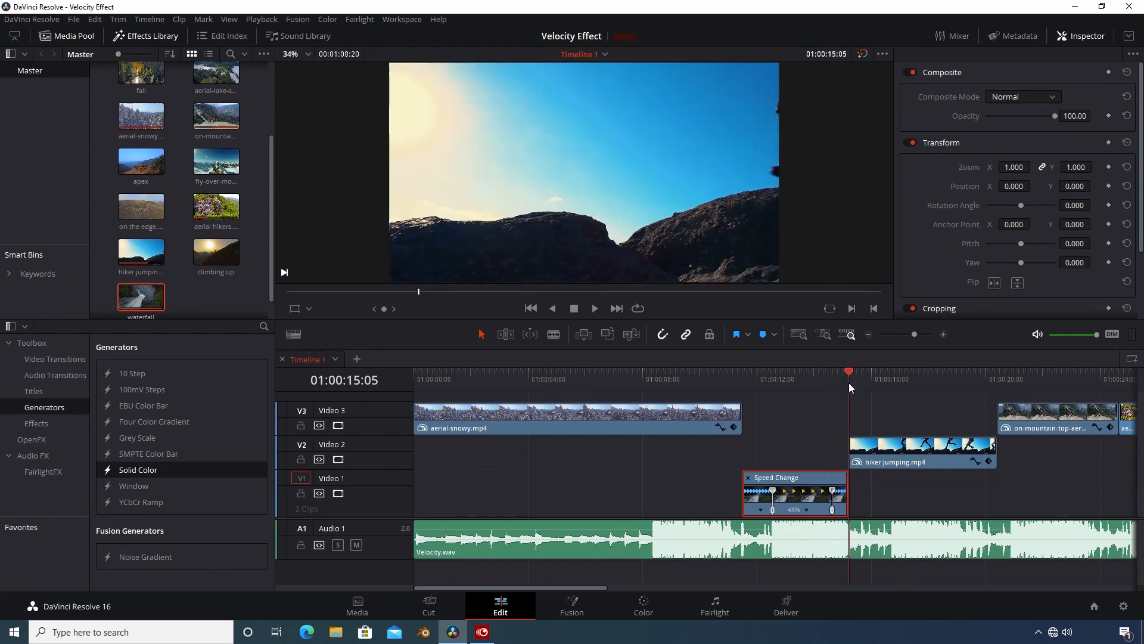
left_click_drag(790, 381, 764, 392)
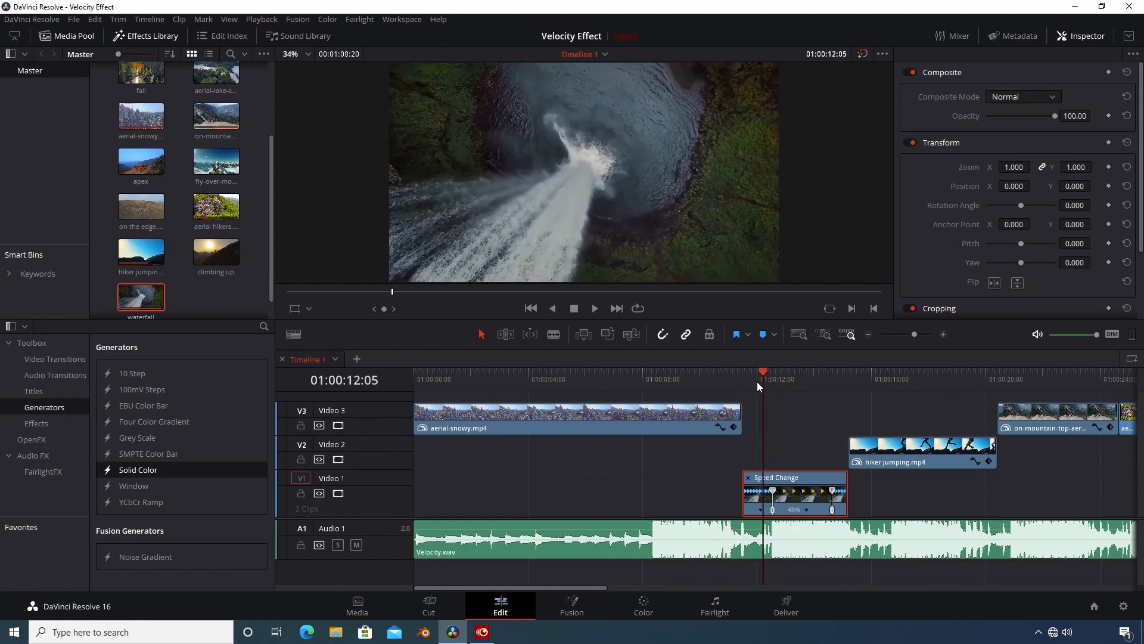
left_click(742, 376)
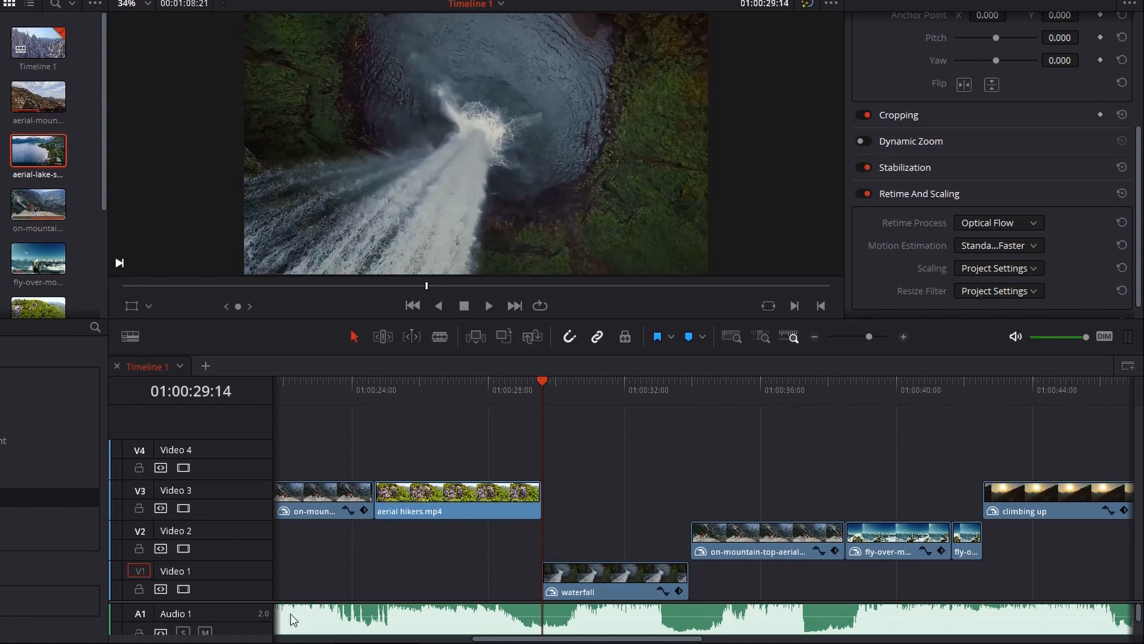
Show the retime controls of the waterfall clip starting at 01:00:29:14 and enlarge its display on the timeline
scroll(248, 602, "down", 3)
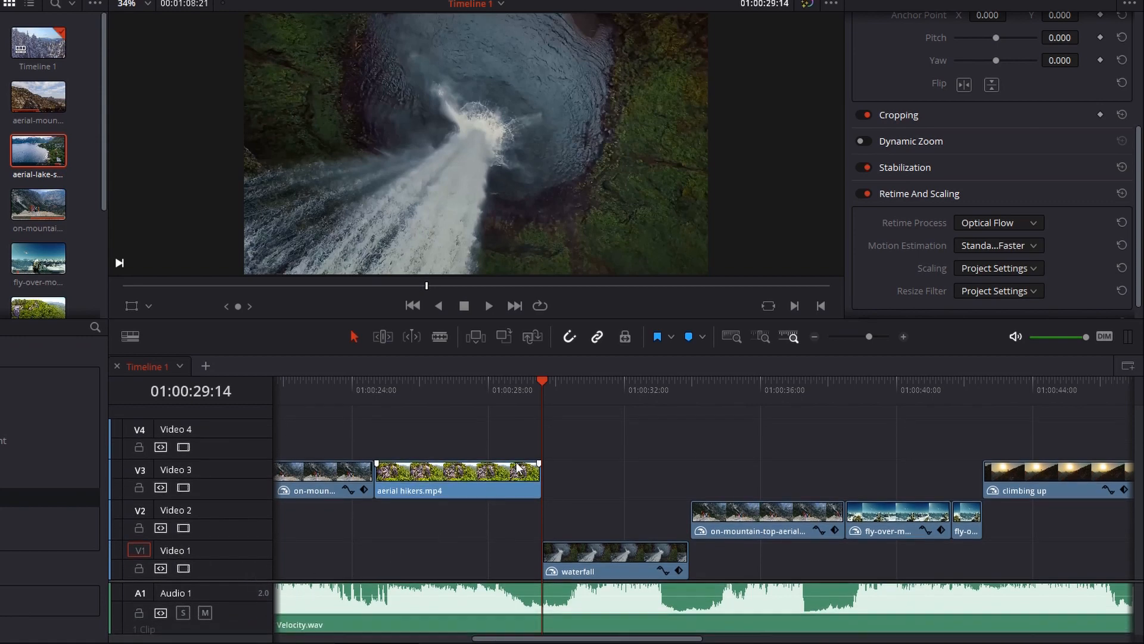
left_click(624, 565)
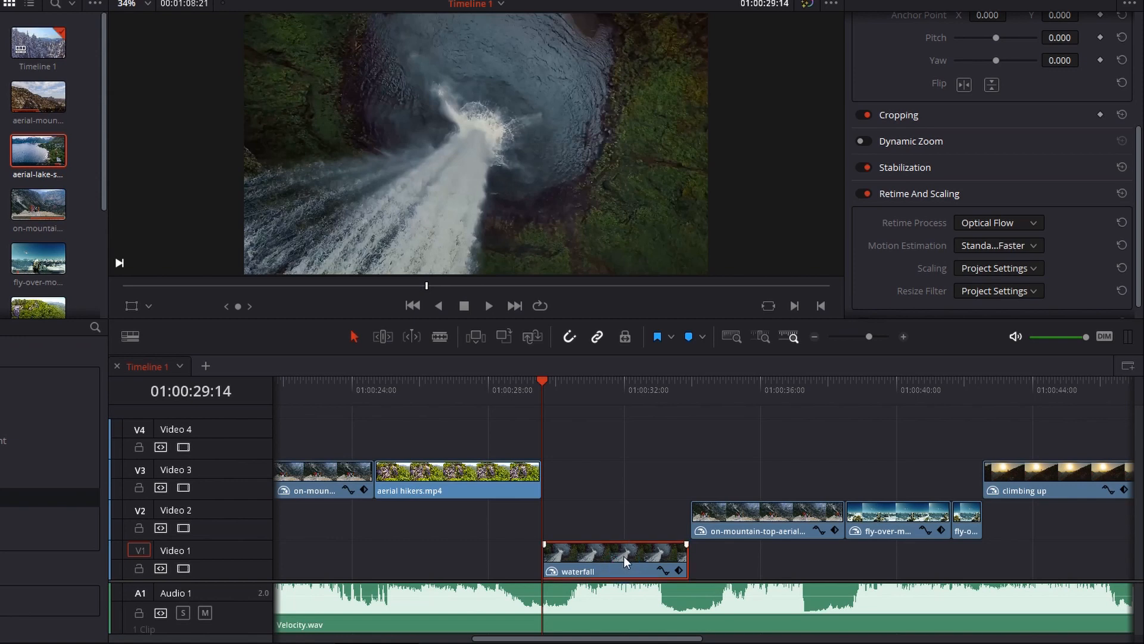
key("ctrl+r")
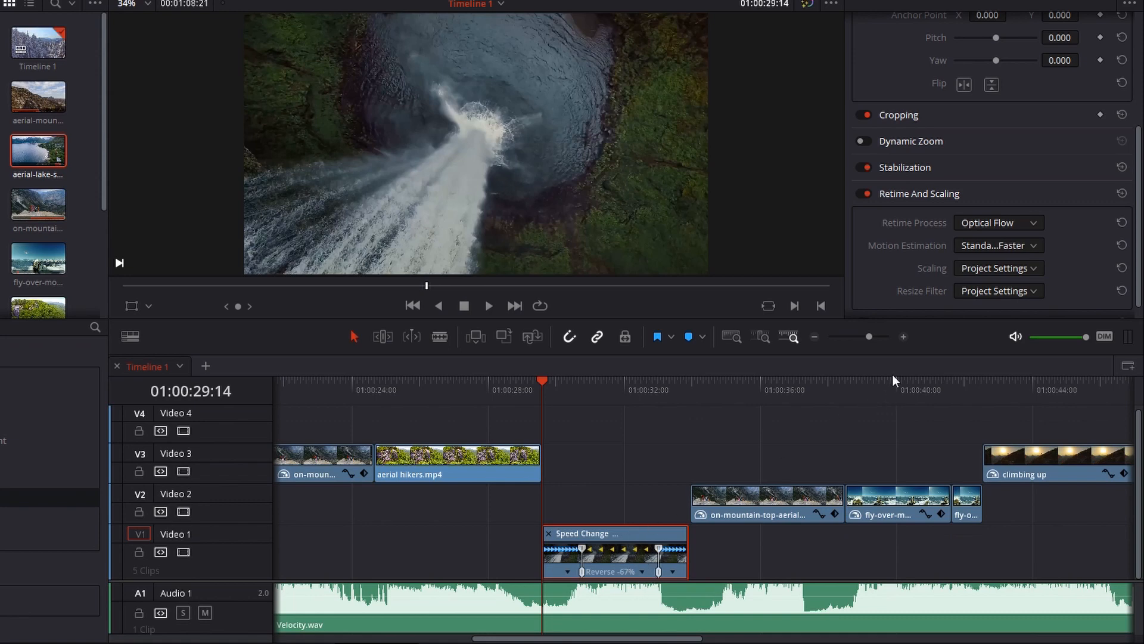
left_click(904, 337)
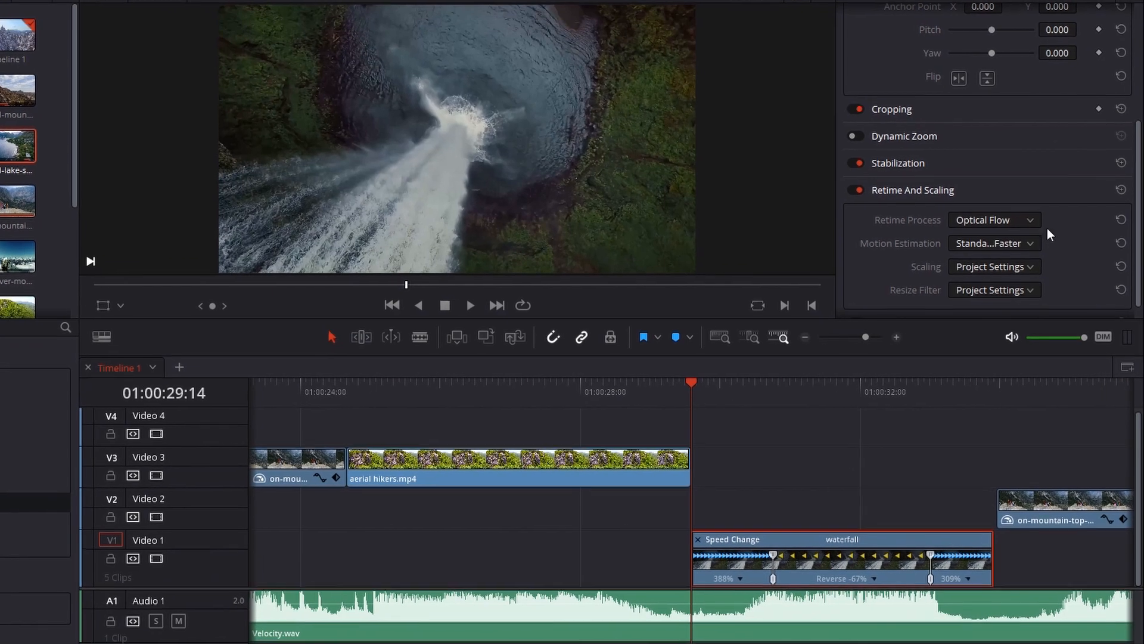
Set the waterfall clip's retime process to Optical Flow and its motion estimation to Standard Faster
left_click(1030, 219)
left_click(1007, 287)
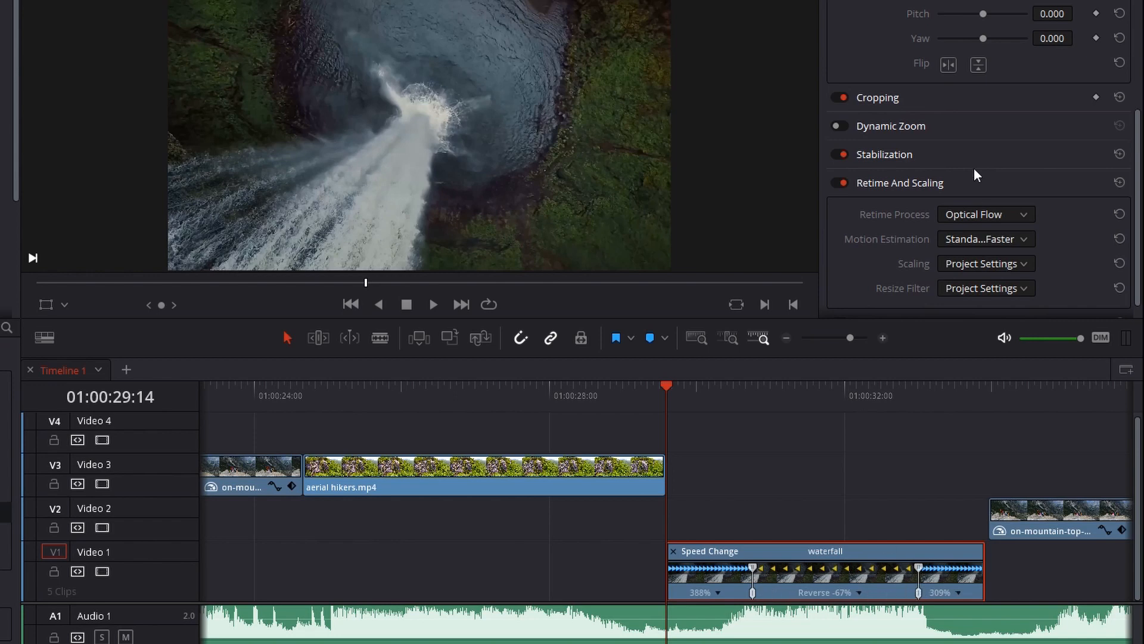
left_click(1009, 239)
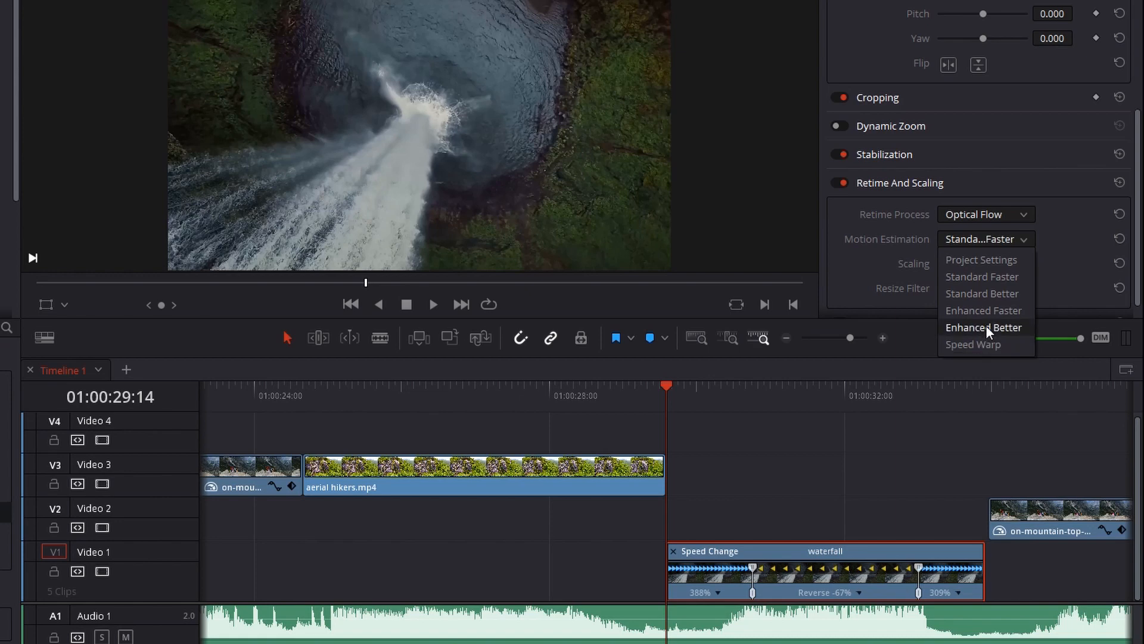
left_click(1002, 277)
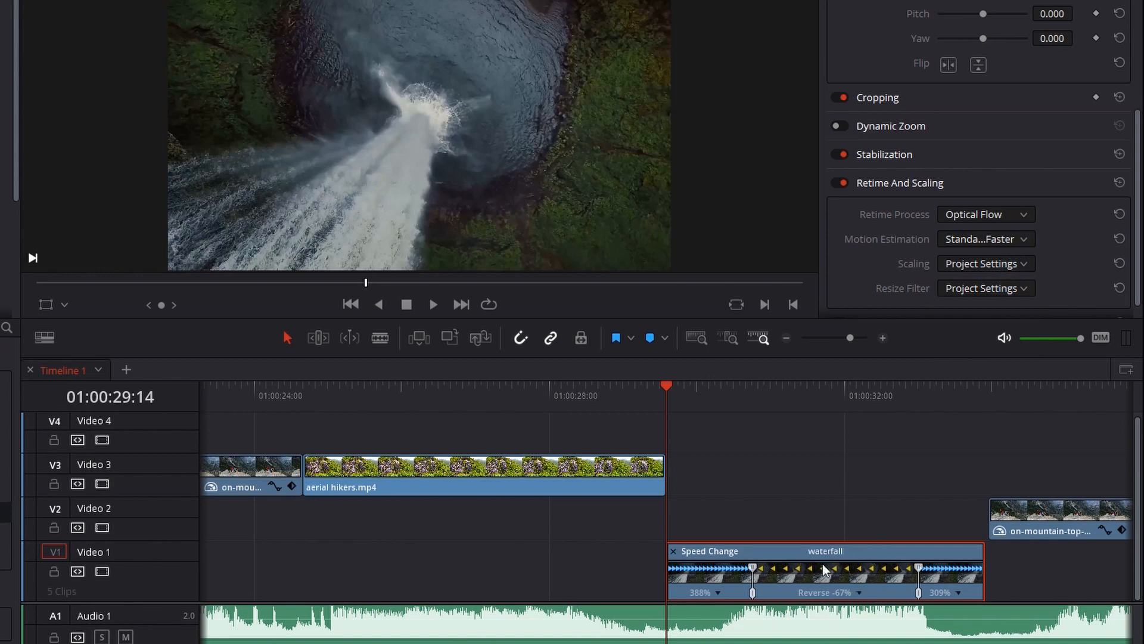
Close the waterfall clip's retime controls and display its Retime Speed curve below the clip
left_click(674, 551)
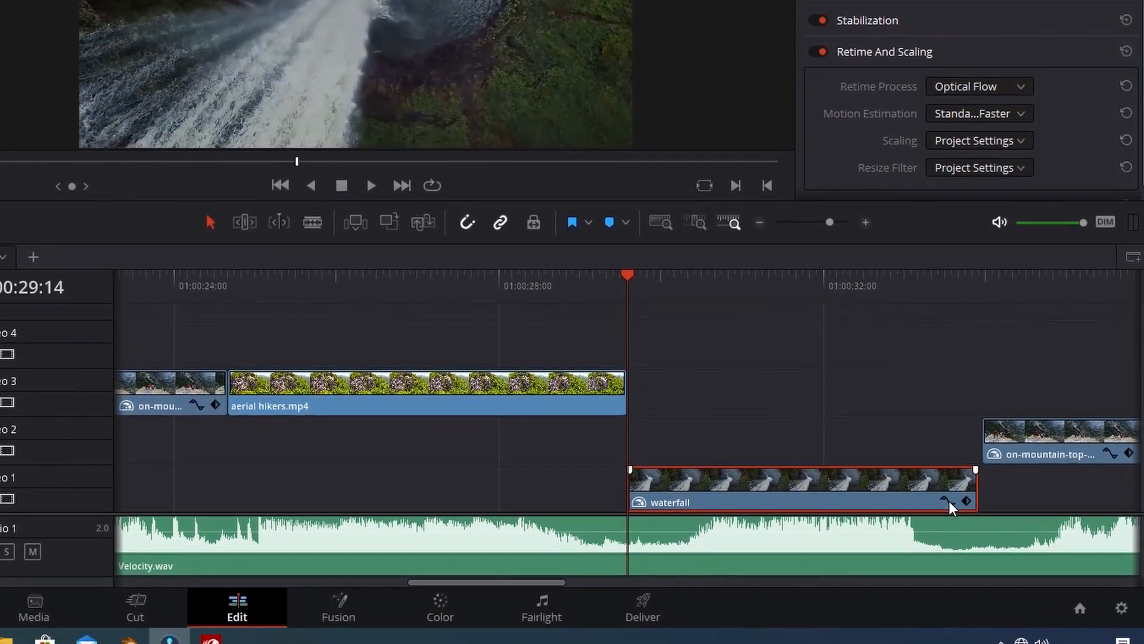
left_click(946, 501)
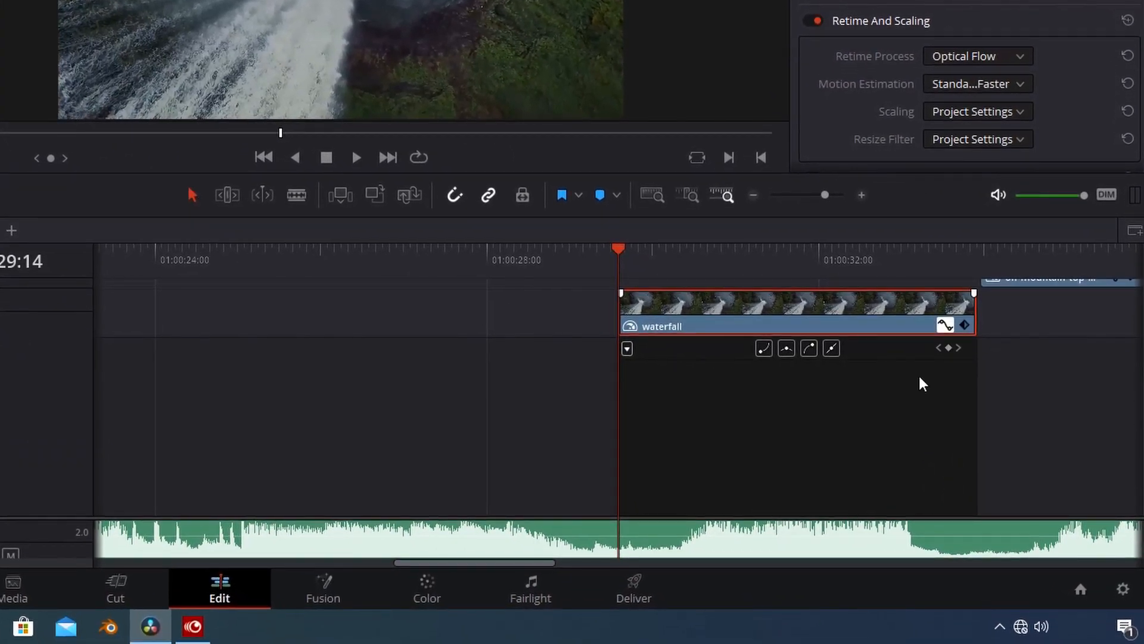
left_click(627, 348)
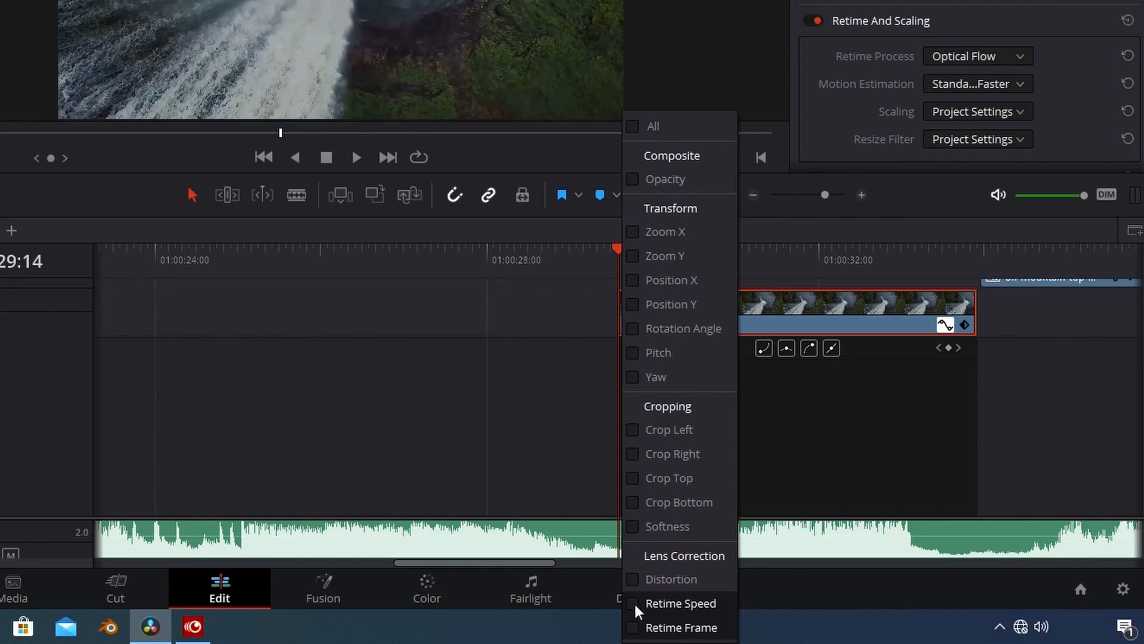
left_click(633, 603)
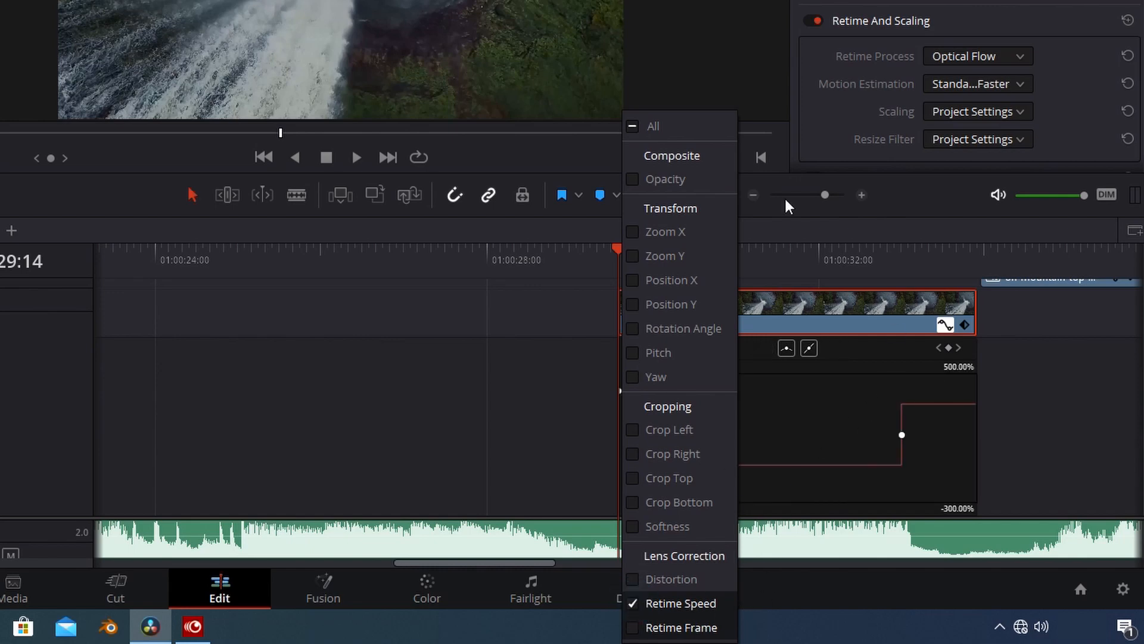
left_click(1082, 410)
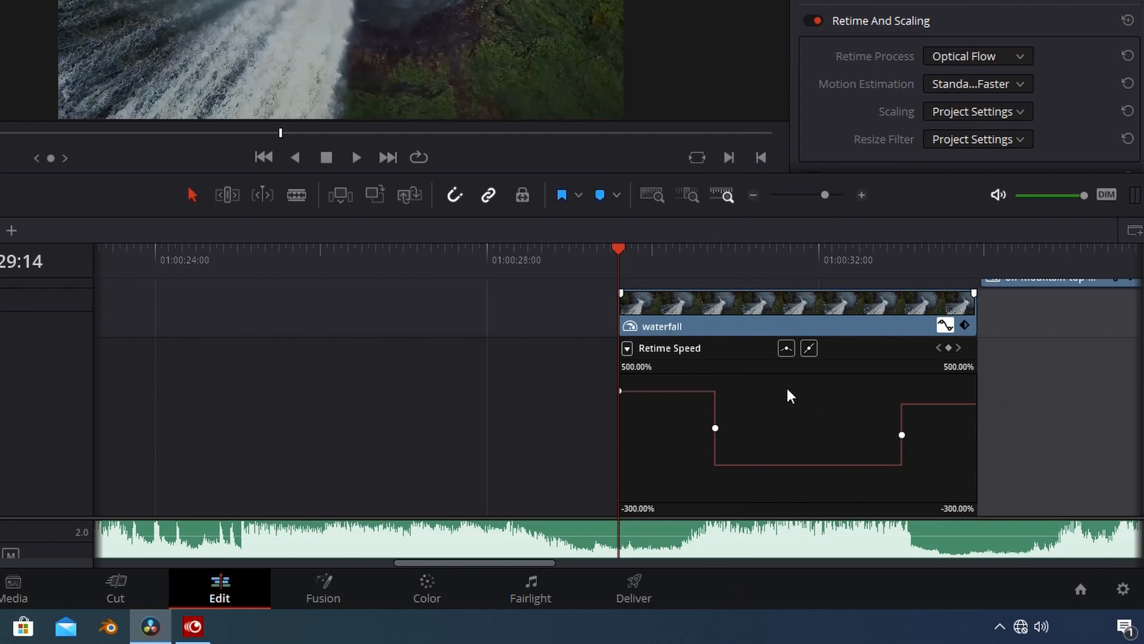
Smooth the first speed point on the waterfall clip's Retime Speed curve and adjust the length of its handles
left_click_drag(618, 256, 743, 272)
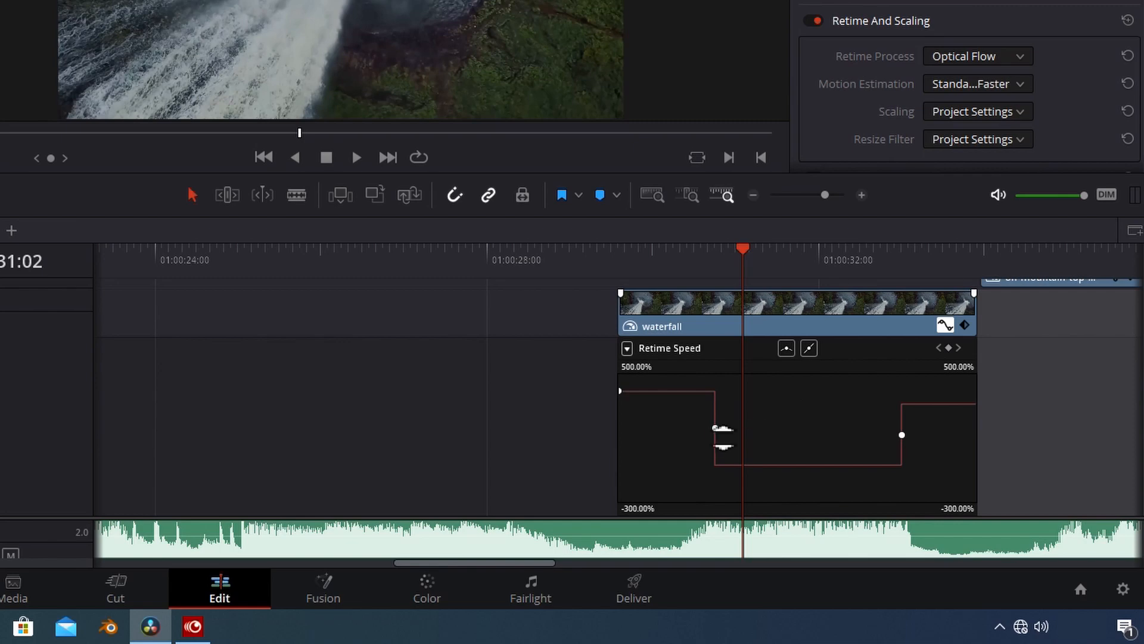
left_click_drag(741, 249, 705, 282)
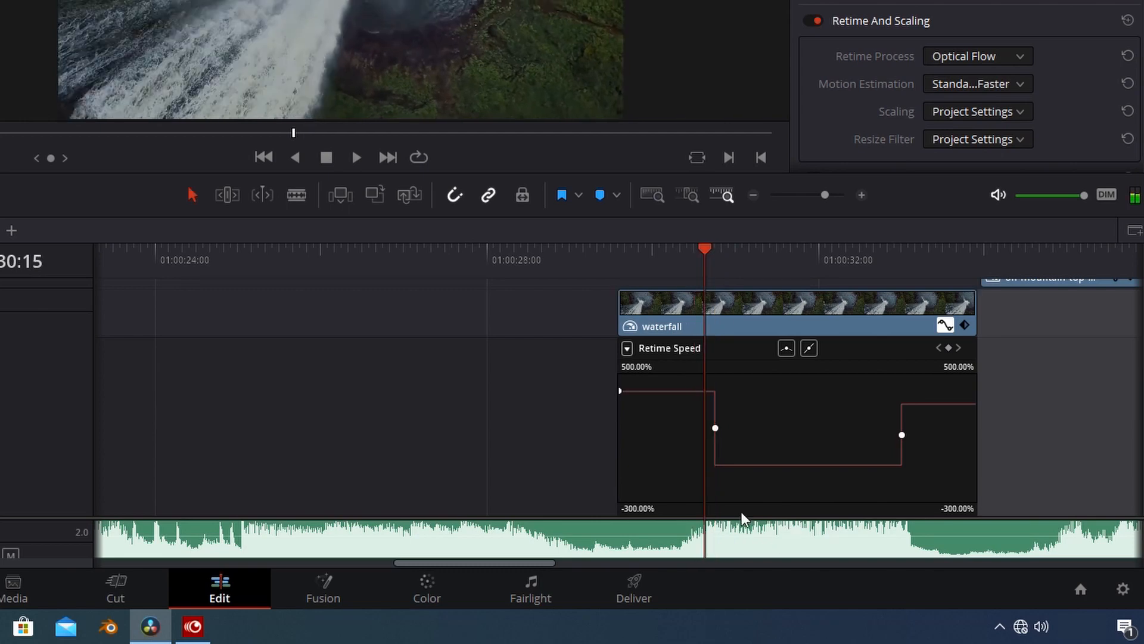
left_click(717, 430)
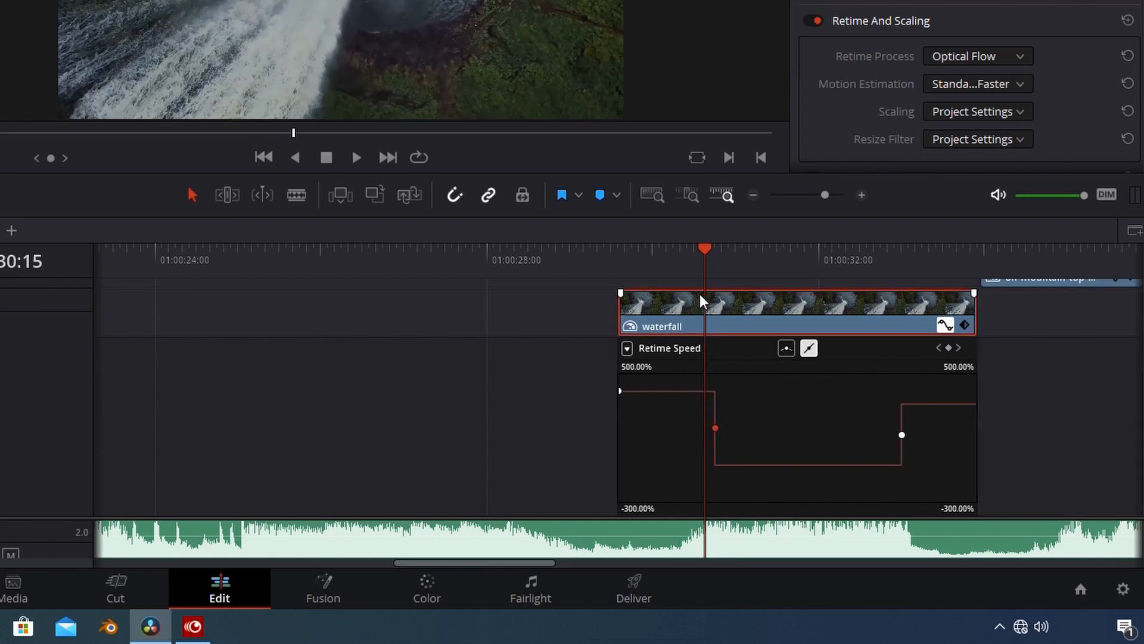
left_click(786, 348)
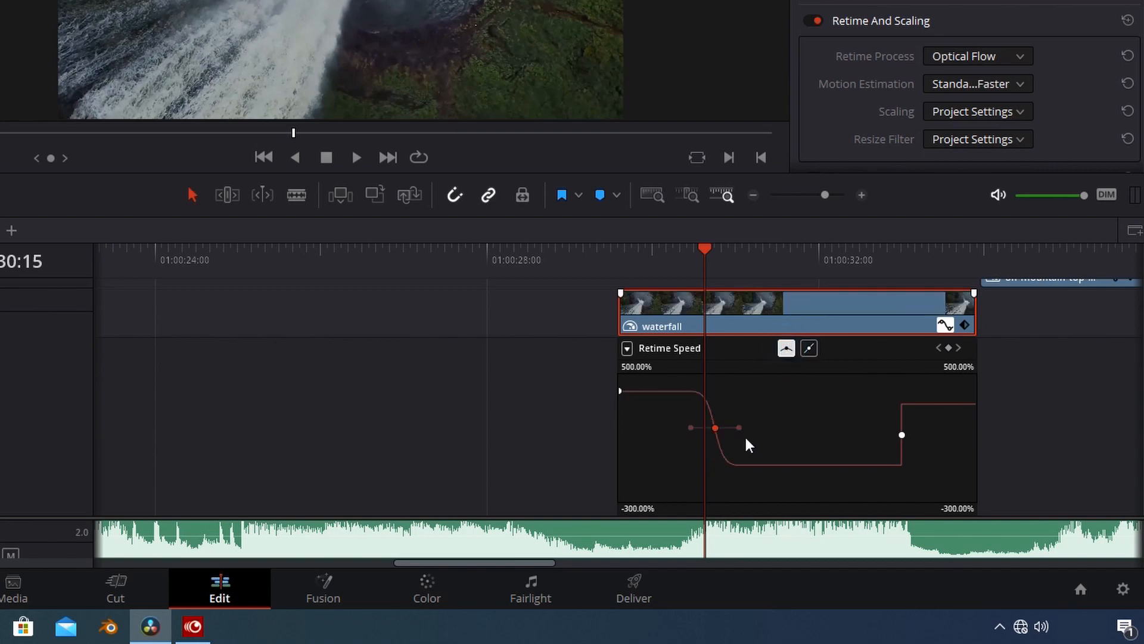
left_click_drag(739, 428, 748, 429)
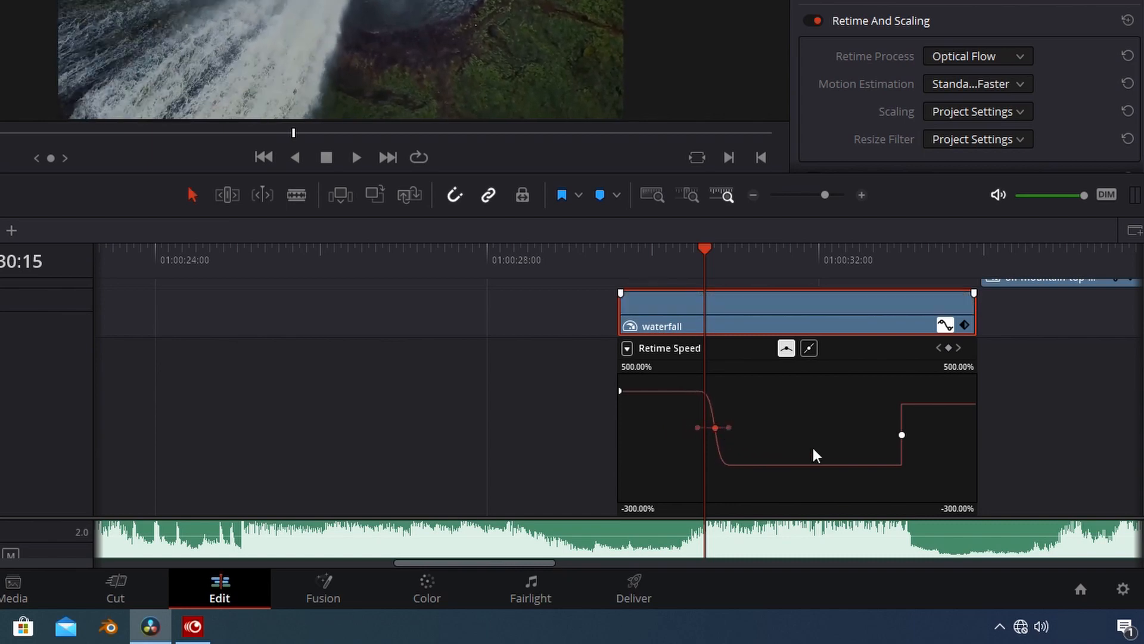
Smooth the second speed point on the Retime Speed curve and shift that point slightly
left_click(901, 435)
left_click(787, 347)
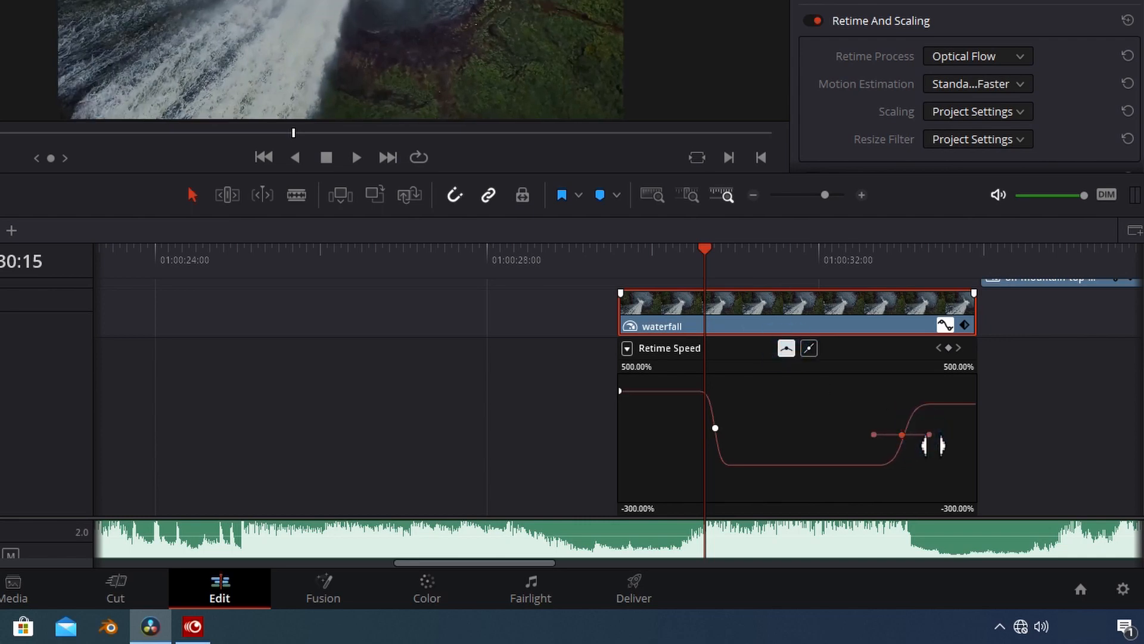
left_click_drag(902, 435, 901, 441)
left_click(900, 462)
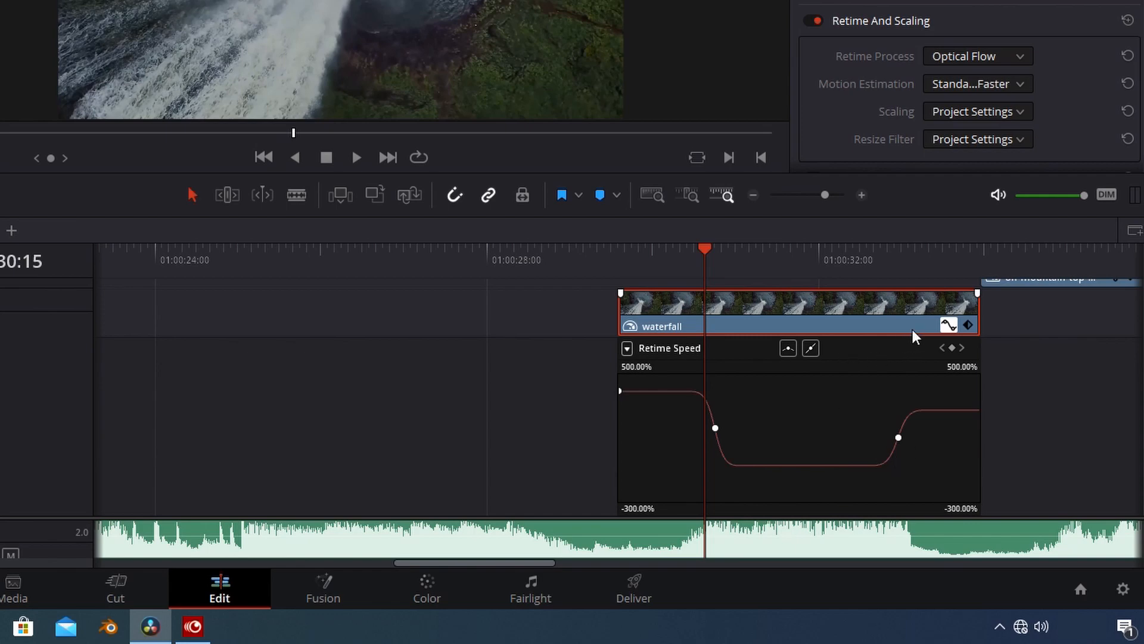
Replace the waterfall clip's speed curve with an enlarged view of its retime controls, and inspect the Rewind speed options for the reversed segment
left_click(949, 325)
key("ctrl+r")
key("ctrl+equal")
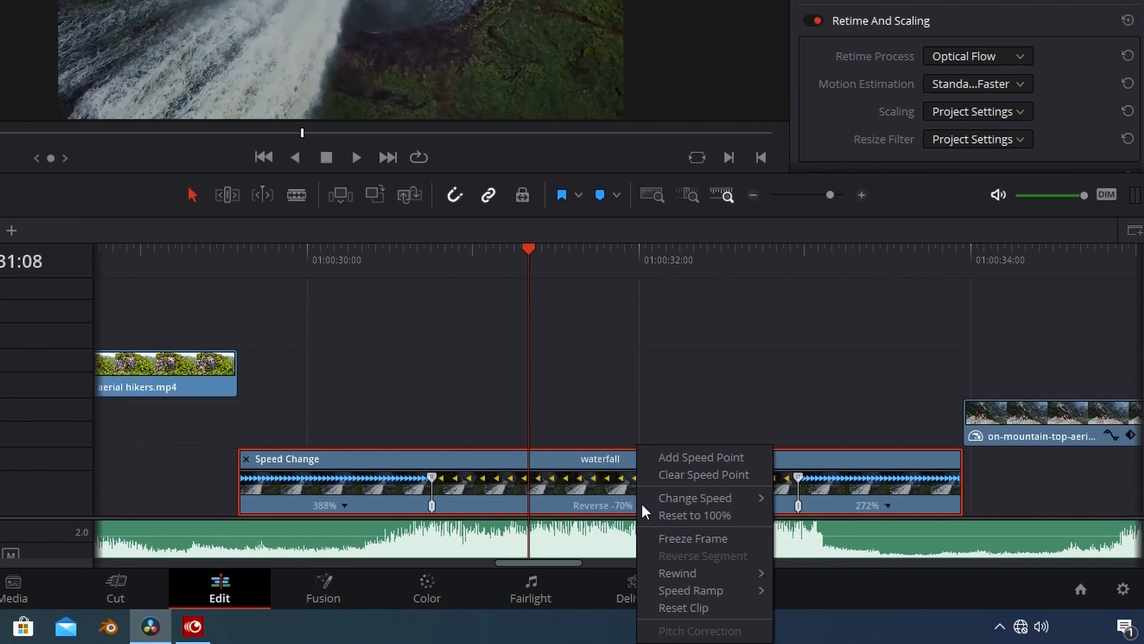
mouse_move(707, 575)
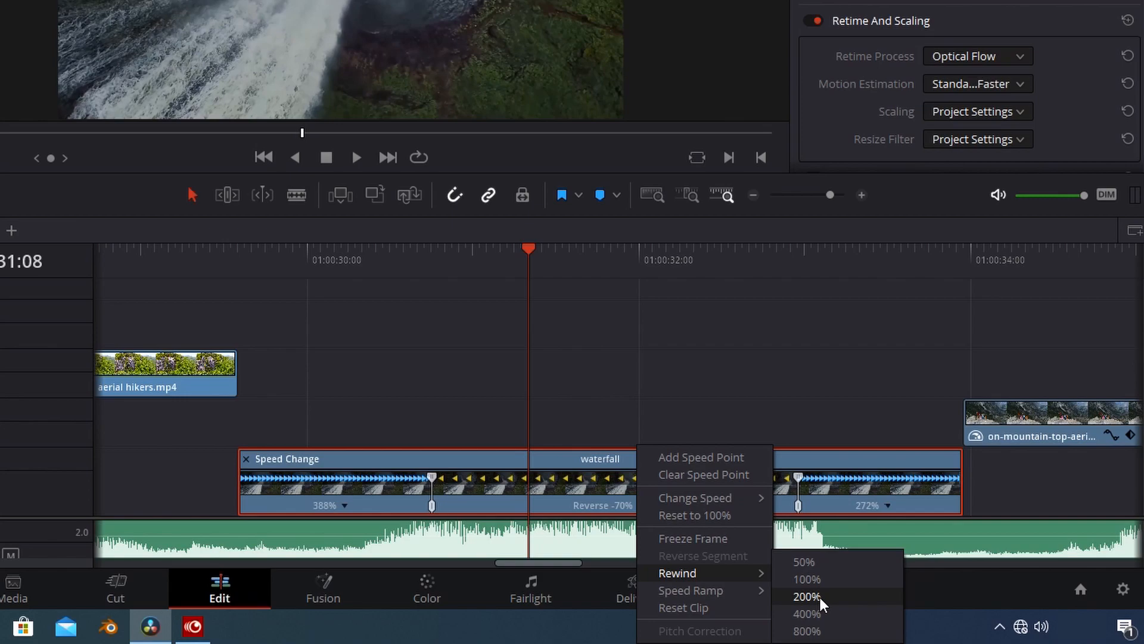
Scrub through the smoothed waterfall clip from before the first speed point toward its end
left_click_drag(518, 245, 406, 250)
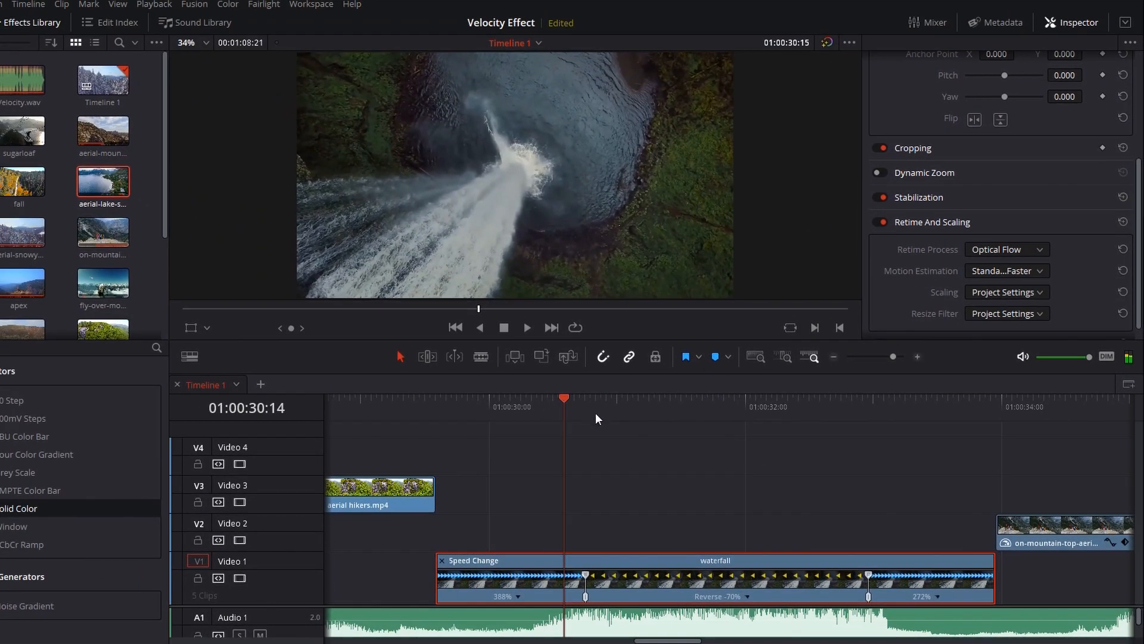
left_click_drag(650, 412, 932, 483)
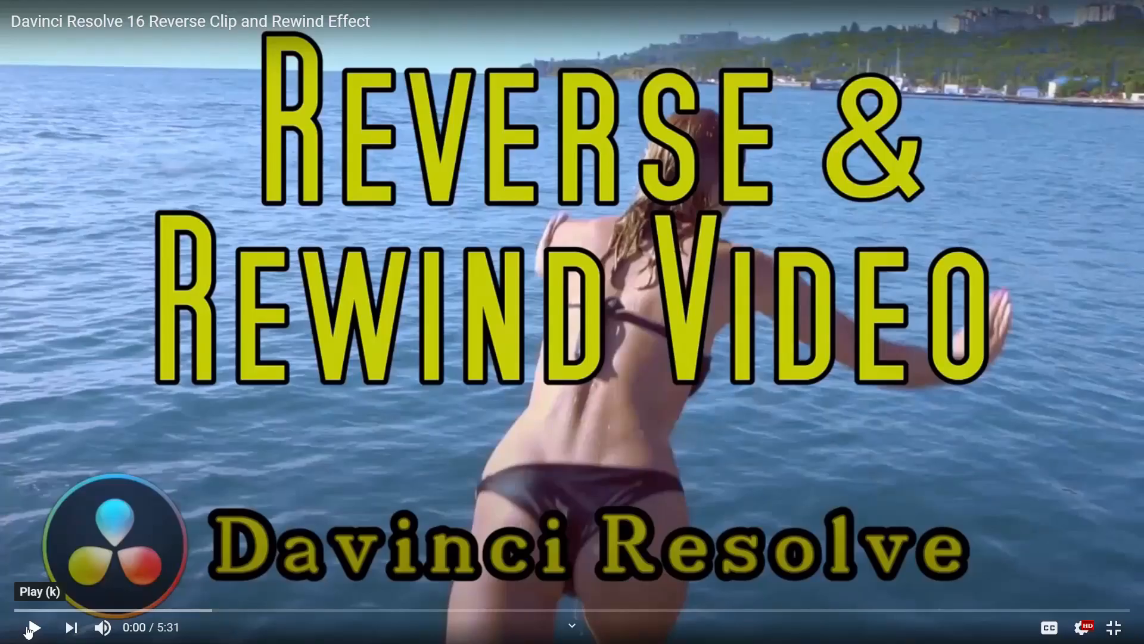
Switch to the YouTube video "Davinci Resolve 16 Reverse Clip and Rewind Effect" and play it
left_click(30, 628)
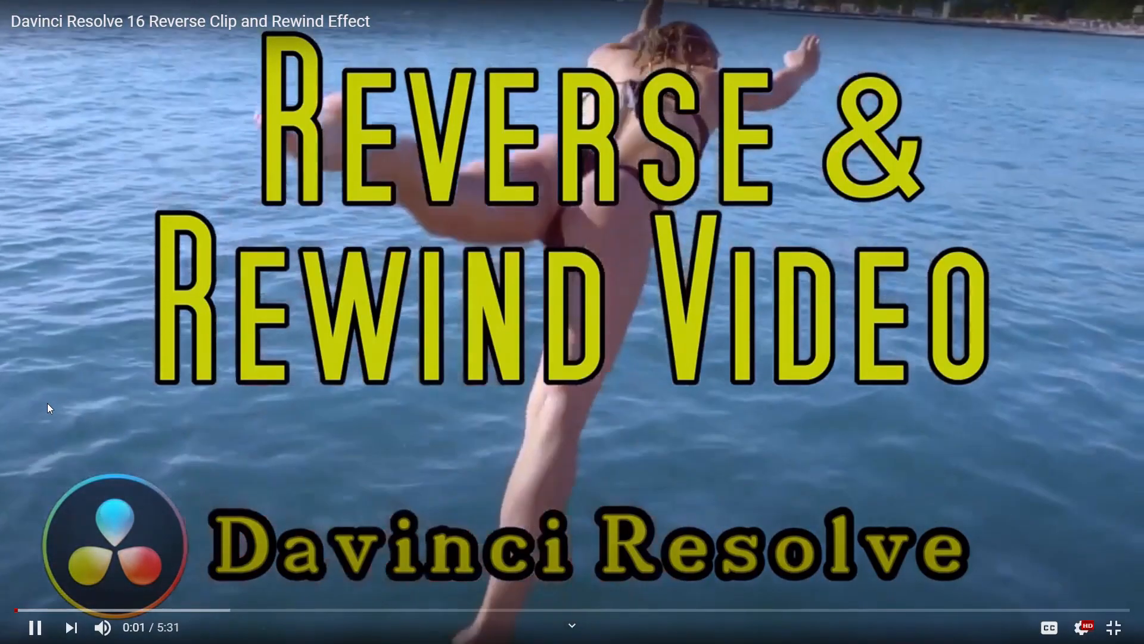